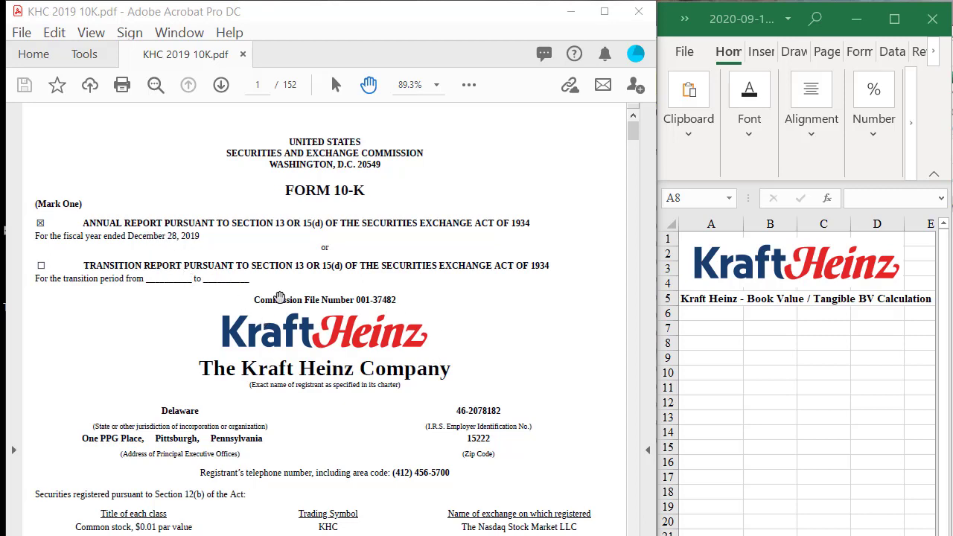
Step: Jump to page 52, the Consolidated Balance Sheets, in the 10-K
left_click(259, 85)
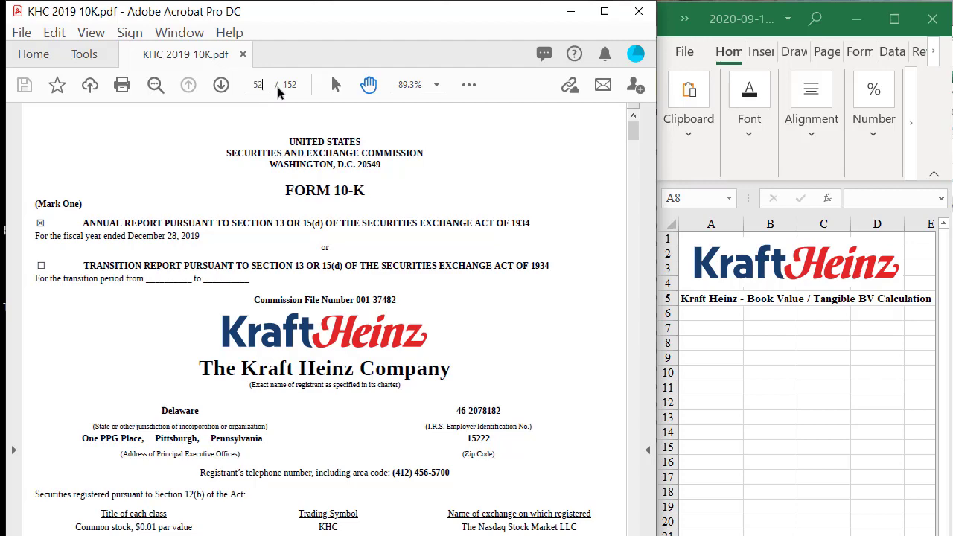
type("52")
key("Return")
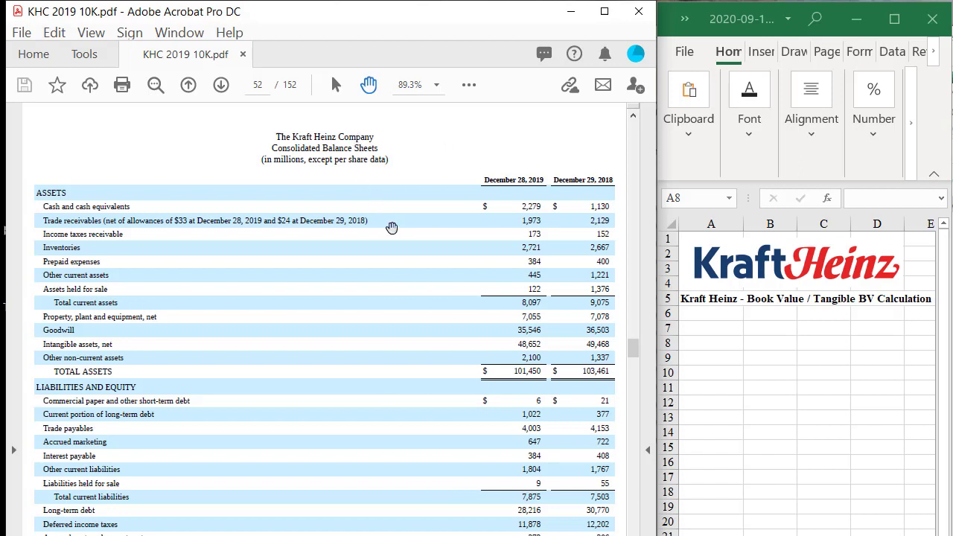
Step: Scroll to the equity rows and select the 2019 total shareholders' equity figure, 51,623
scroll(391, 227, "down", 3)
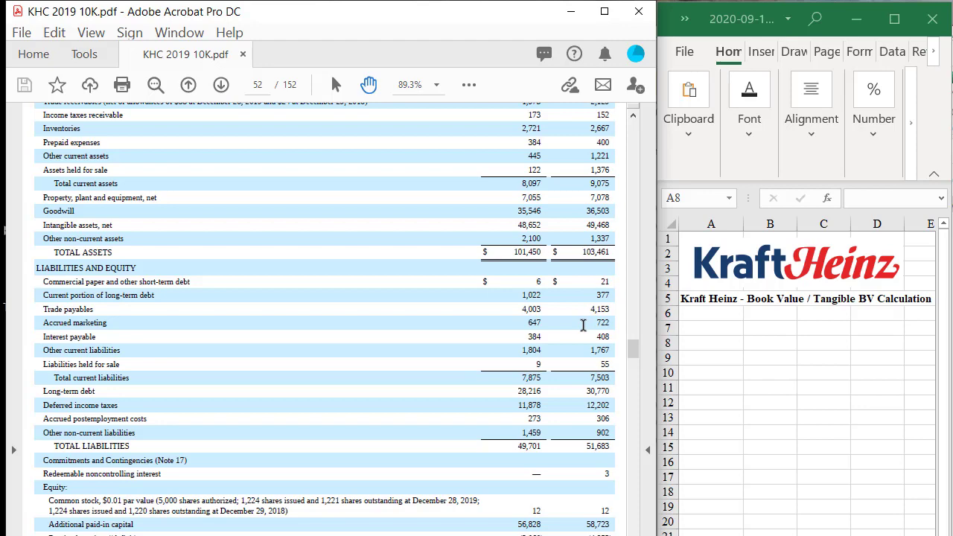
scroll(580, 317, "down", 2)
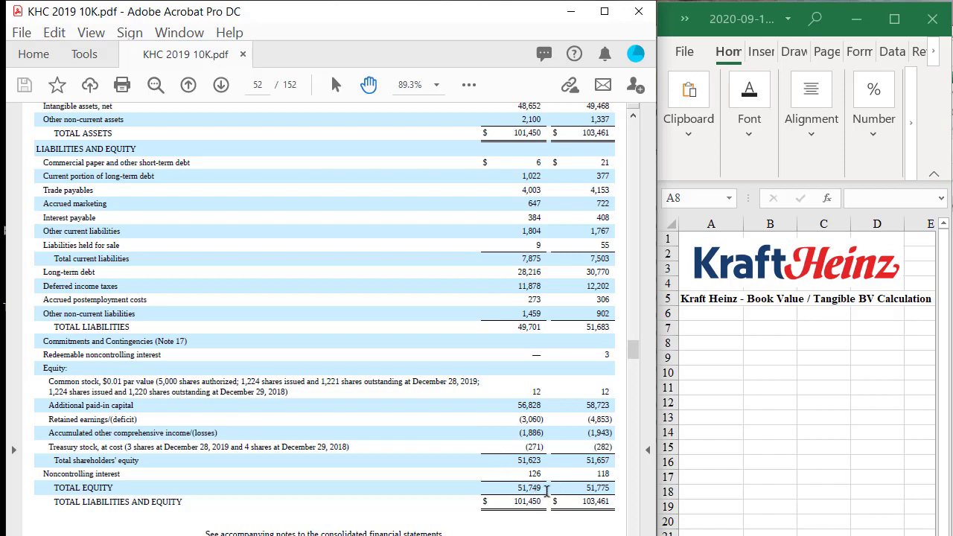
left_click_drag(547, 491, 514, 491)
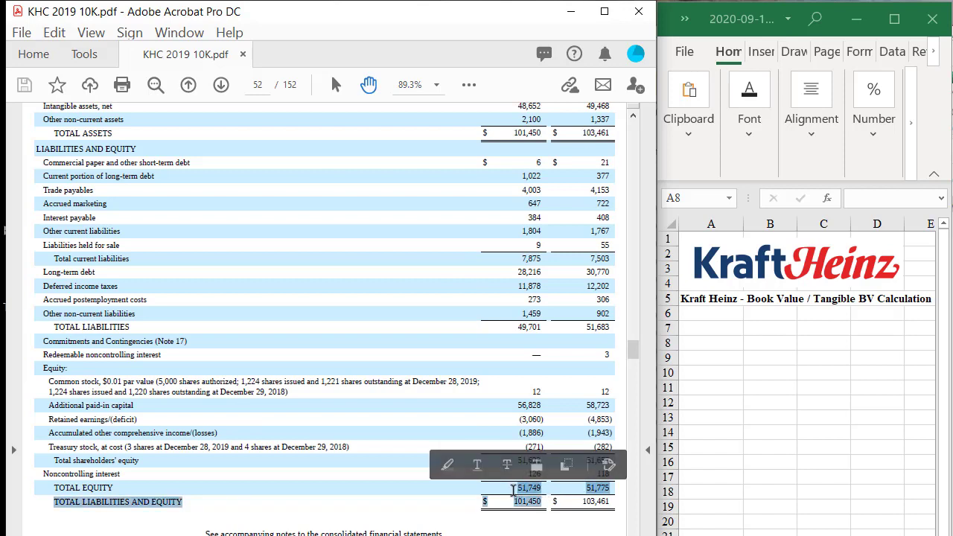
left_click(514, 489)
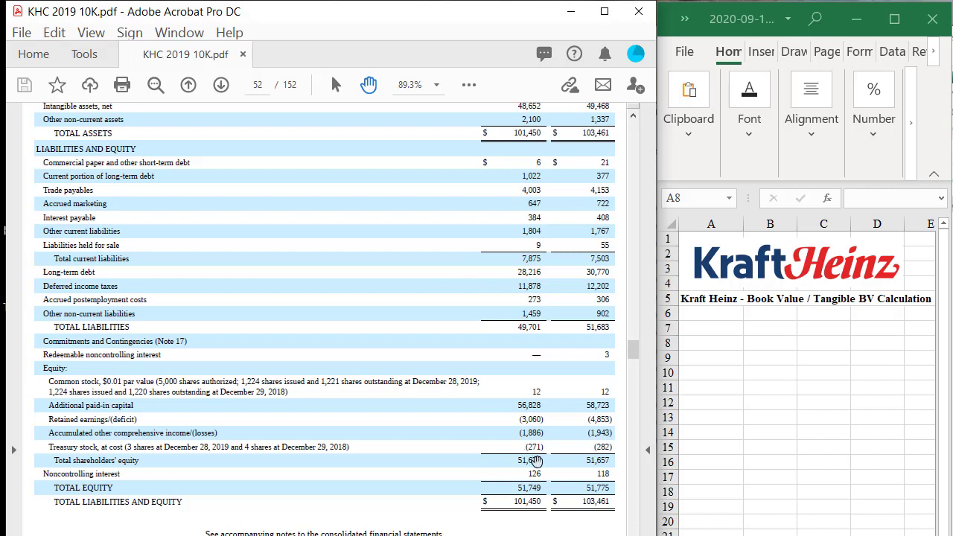
left_click_drag(541, 460, 515, 462)
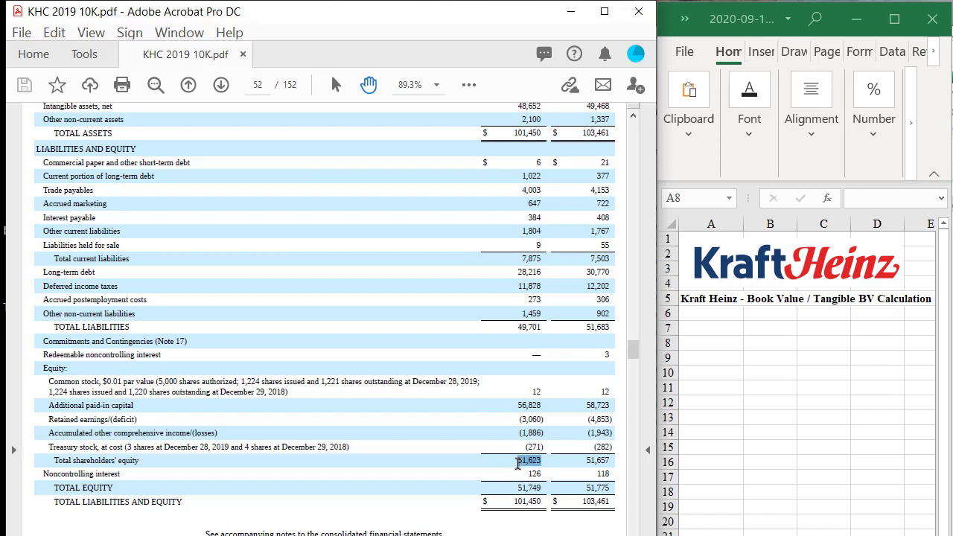
left_click(700, 342)
Step: Widen column A and enter 'Reported SH equity' with 51623 beside it
left_click(700, 326)
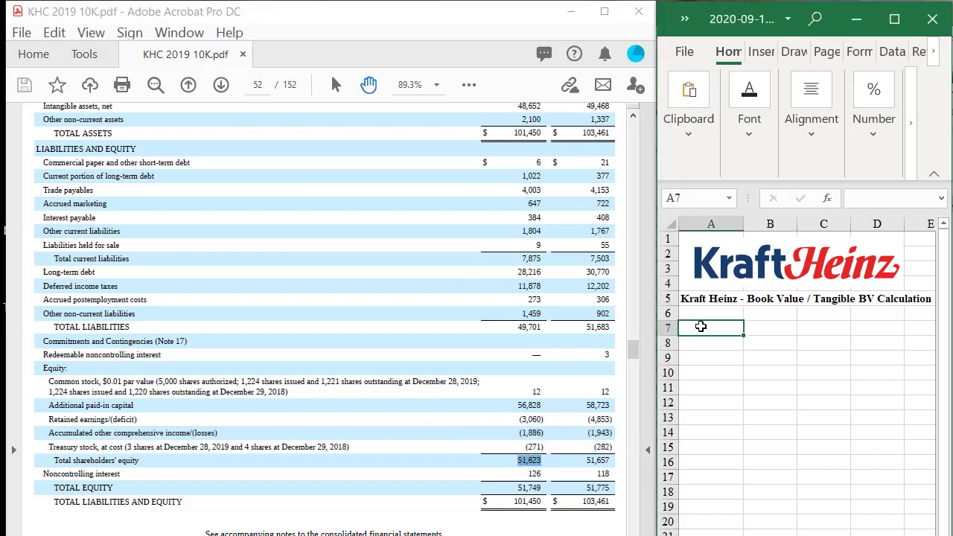
left_click_drag(743, 224, 776, 228)
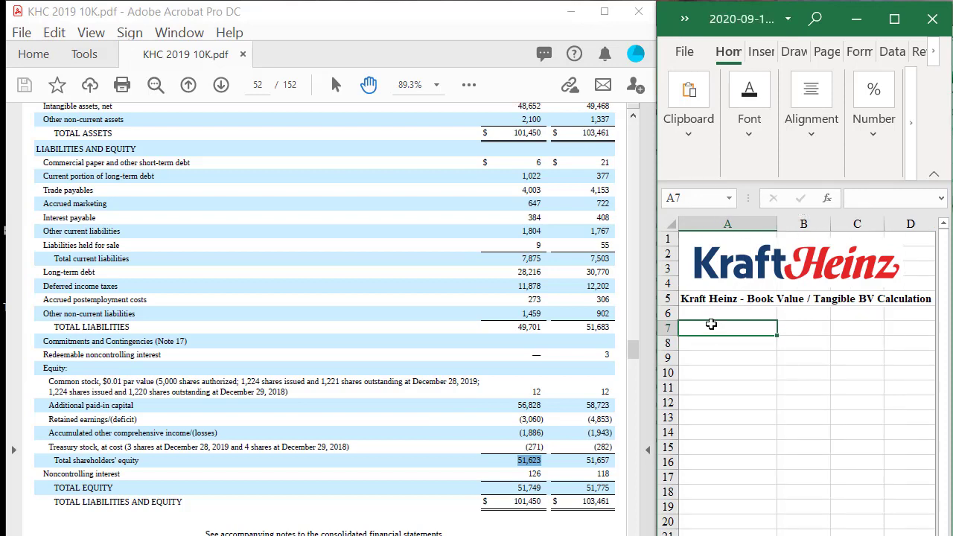
type("Reported eq")
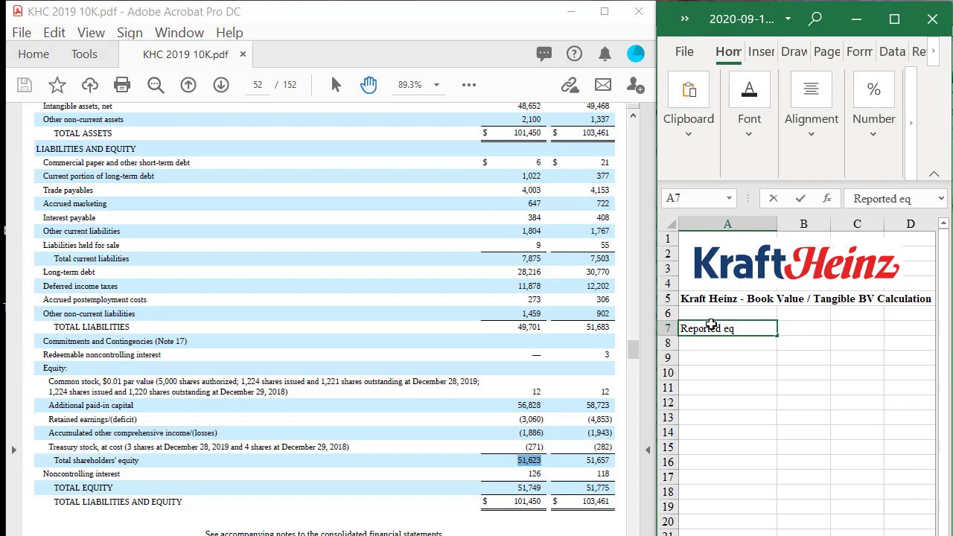
key("BackSpace")
key("BackSpace")
type("SH equity")
key("Tab")
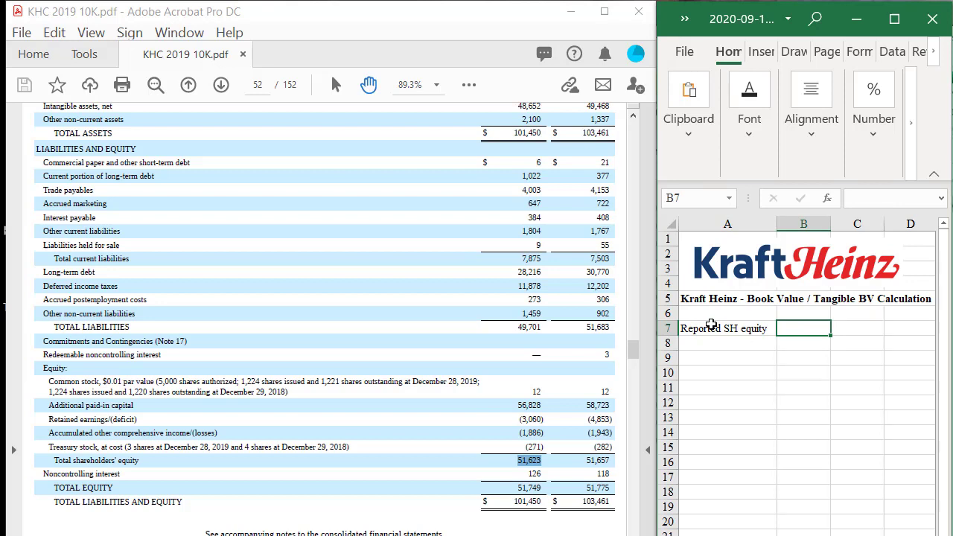
type("51623")
key("Return")
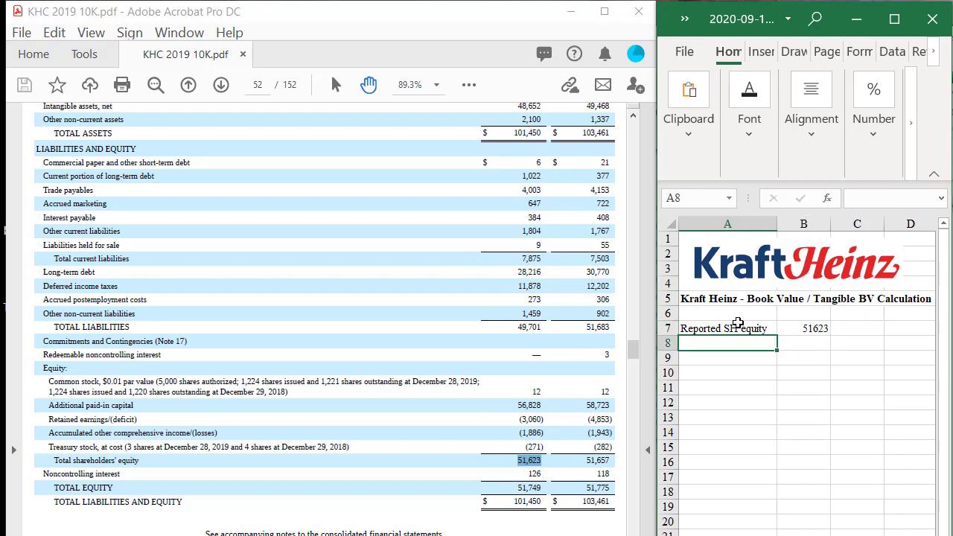
Step: Insert a blank row above the equity entry and label A7 '($ millions)'
left_click(669, 327)
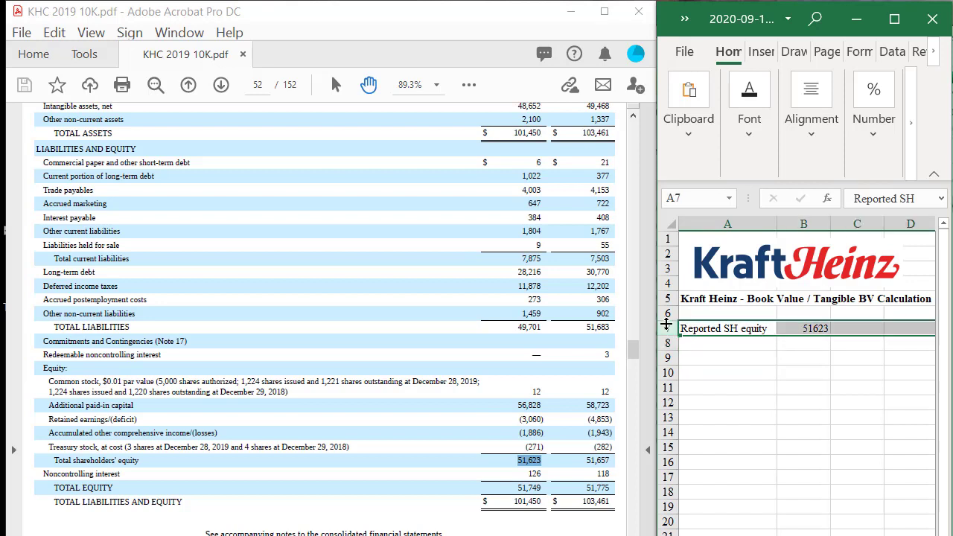
right_click(666, 327)
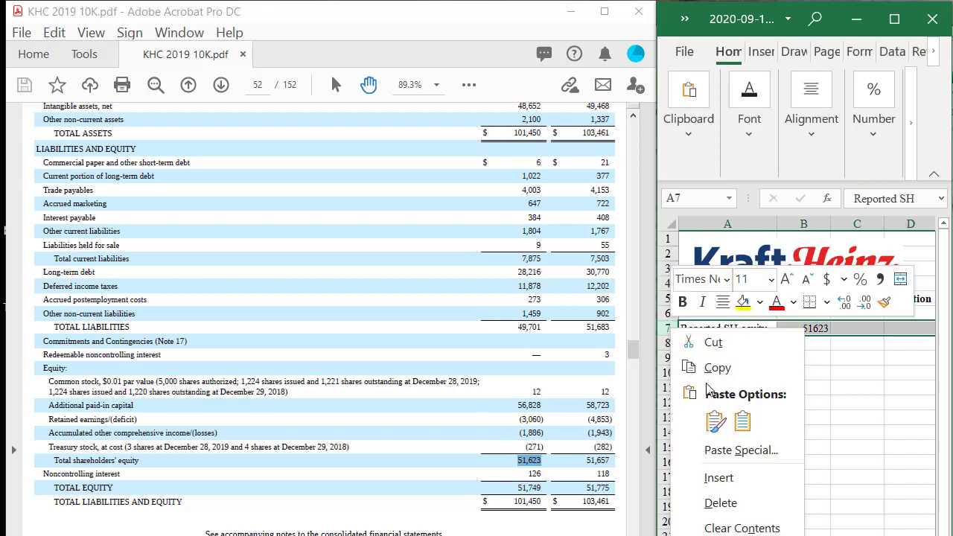
left_click(719, 477)
left_click(713, 327)
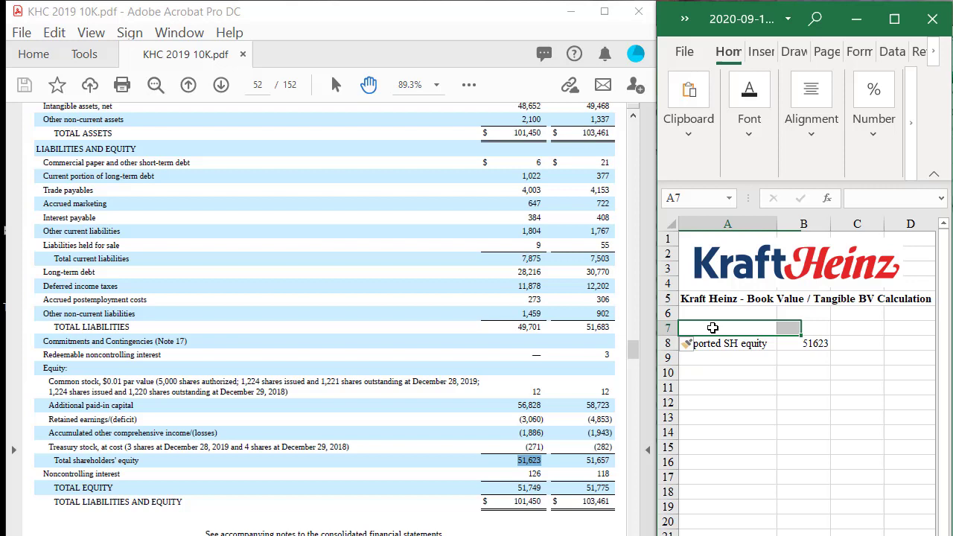
type("($")
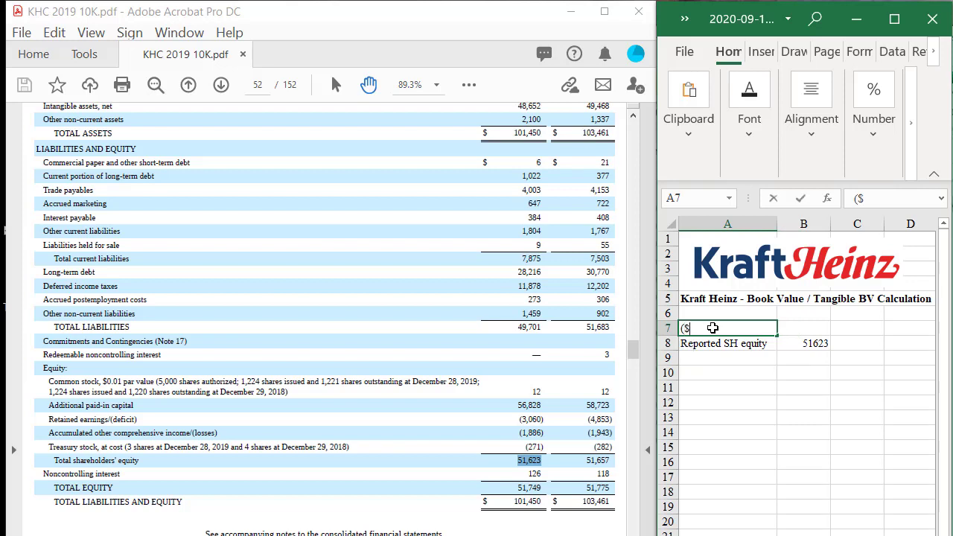
type(" millions)")
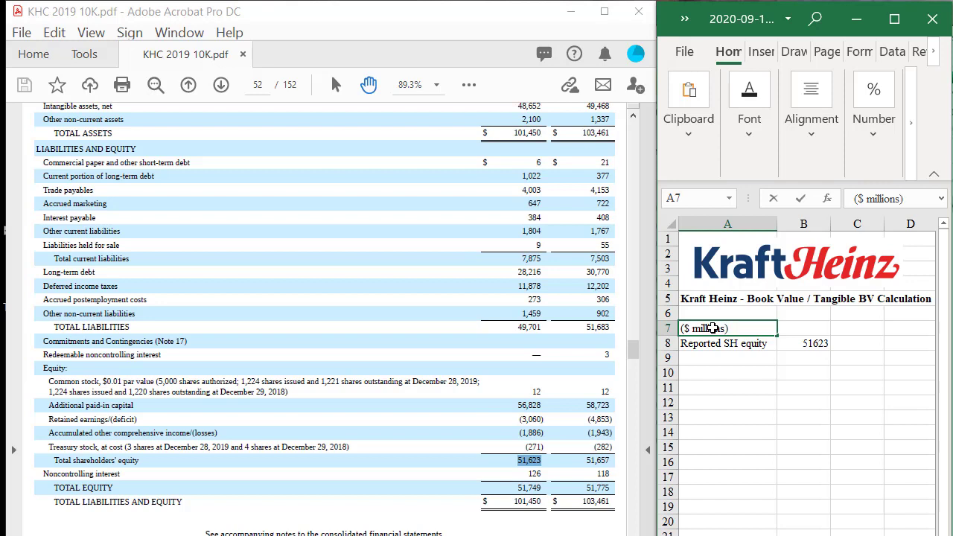
left_click(818, 344)
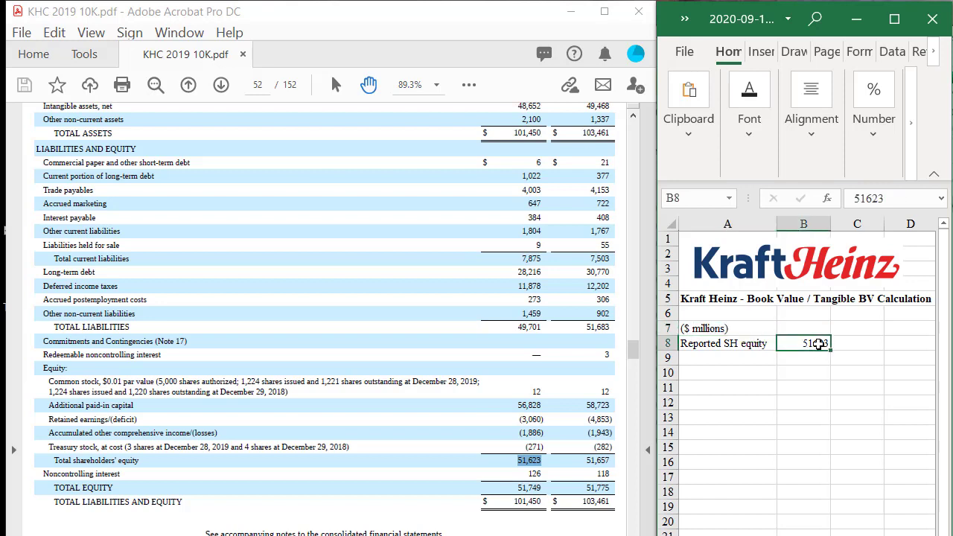
Step: Format the equity amount in B8 as Accounting with no decimals, showing $ 51,623
left_click(876, 149)
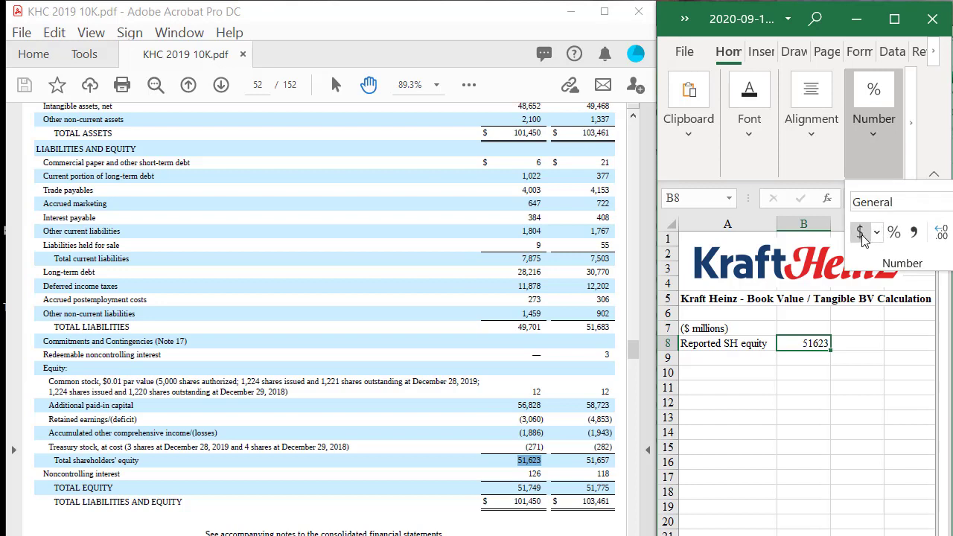
left_click(859, 232)
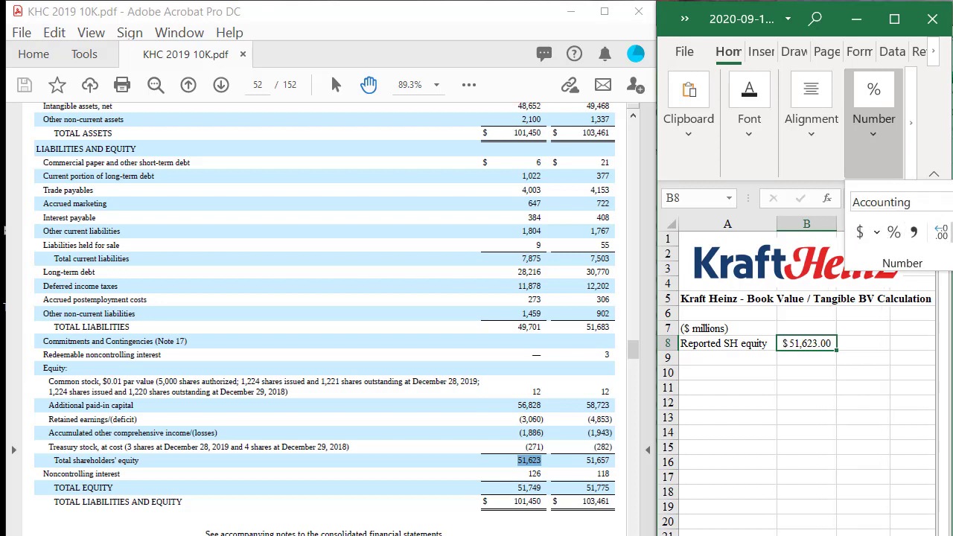
left_click(941, 234)
left_click(941, 234)
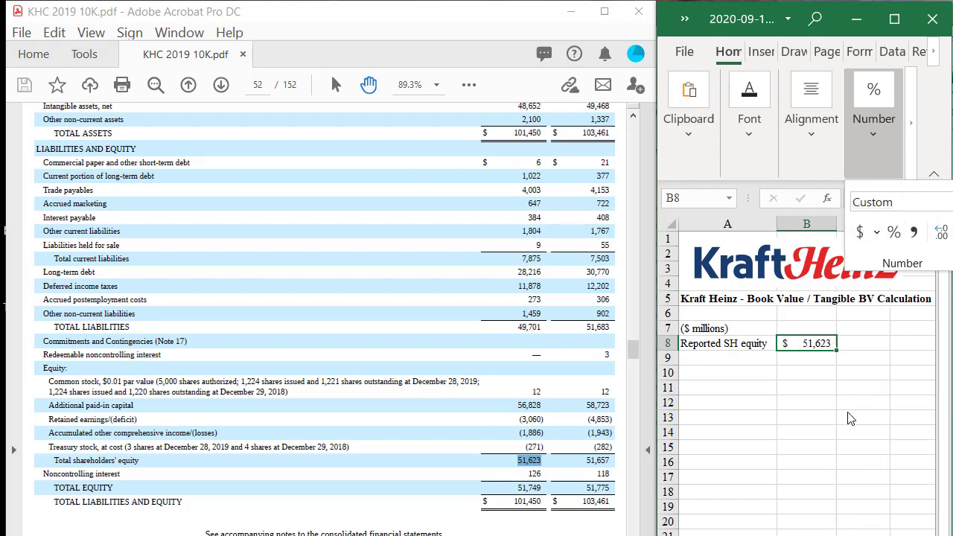
left_click(793, 387)
left_click(733, 352)
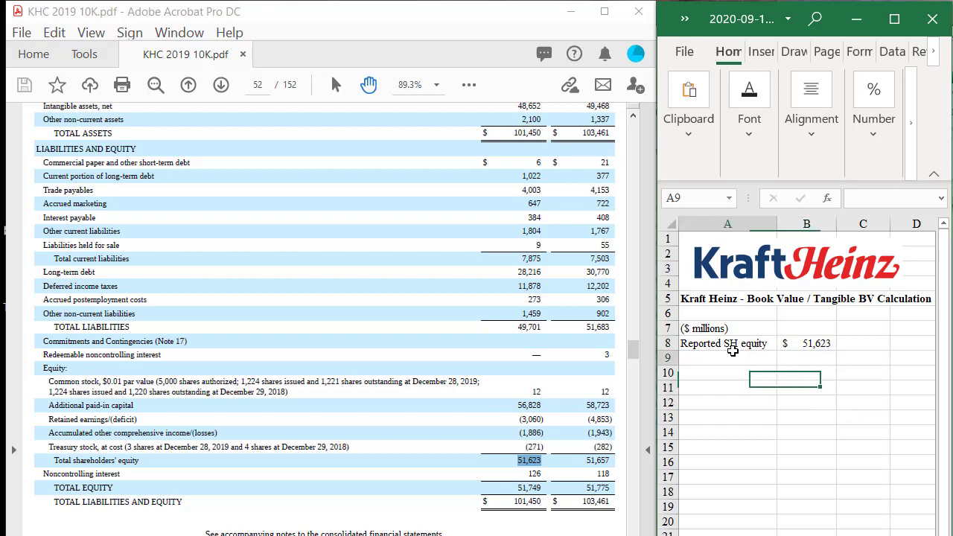
left_click(733, 343)
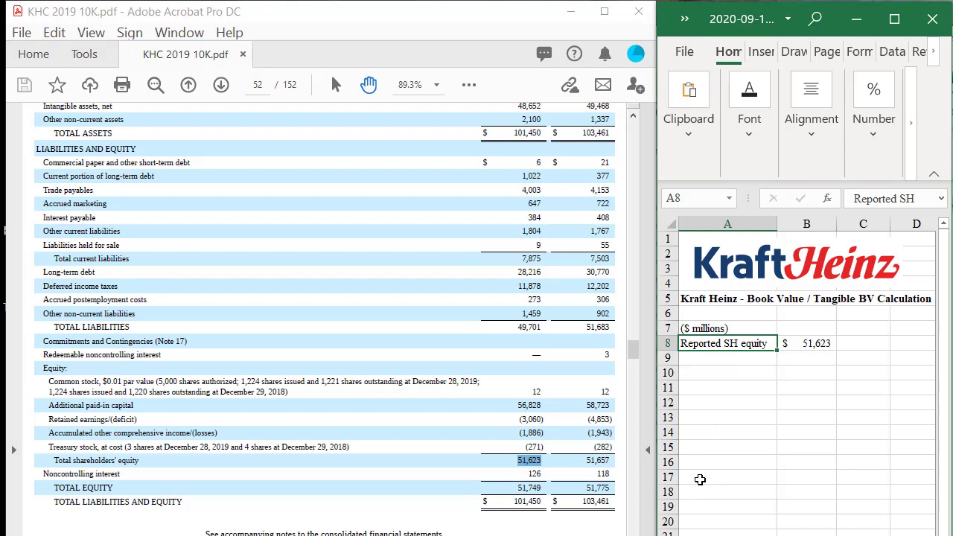
Step: Narrow column C into a spacer and enter the 1221 share count in D7
left_click(874, 326)
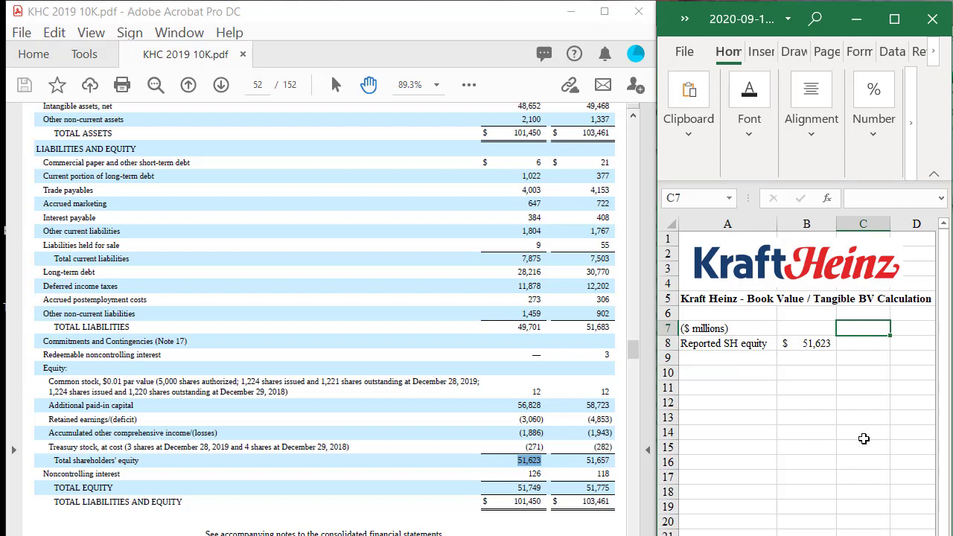
left_click_drag(890, 223, 841, 222)
left_click(865, 329)
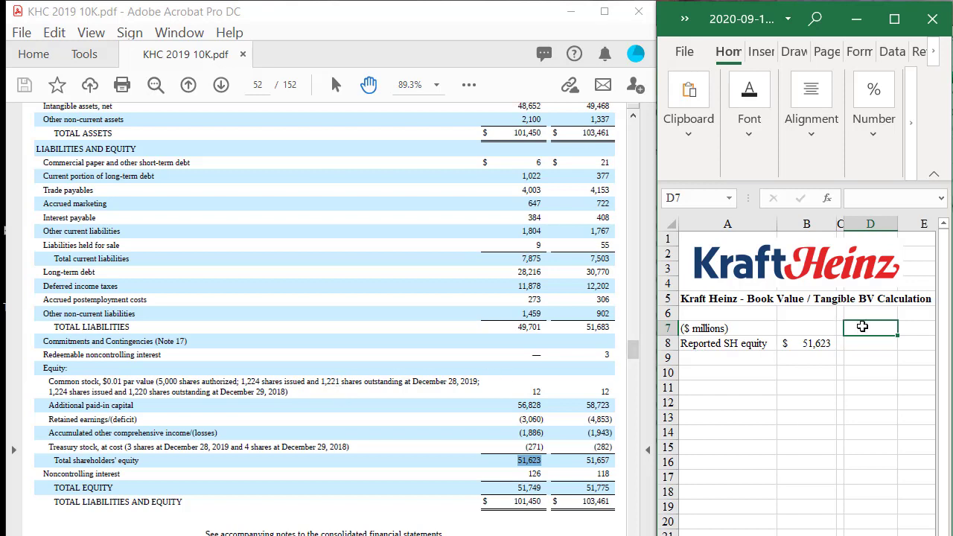
type("221")
key("Return")
key("Up")
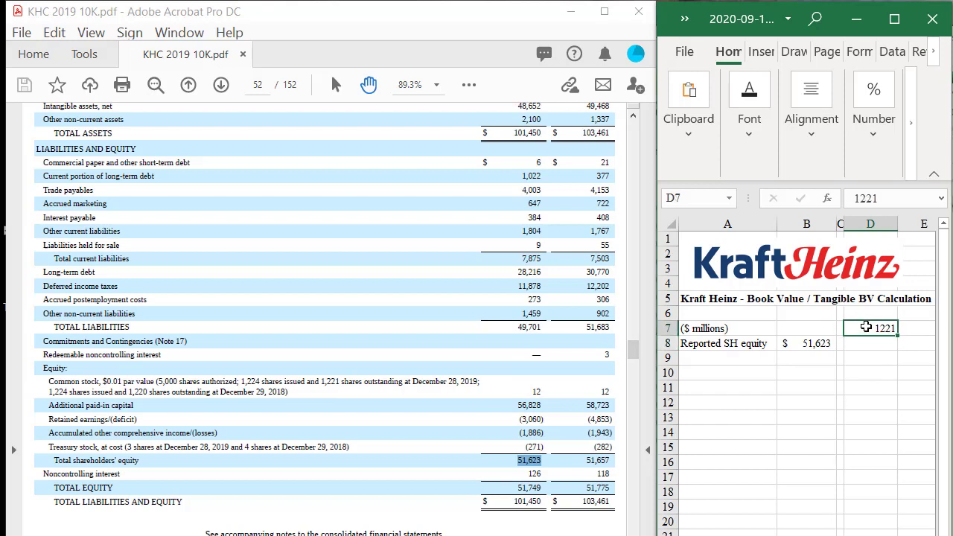
Step: Apply Comma Style with zero decimals to D7 so it reads 1,221
left_click(876, 168)
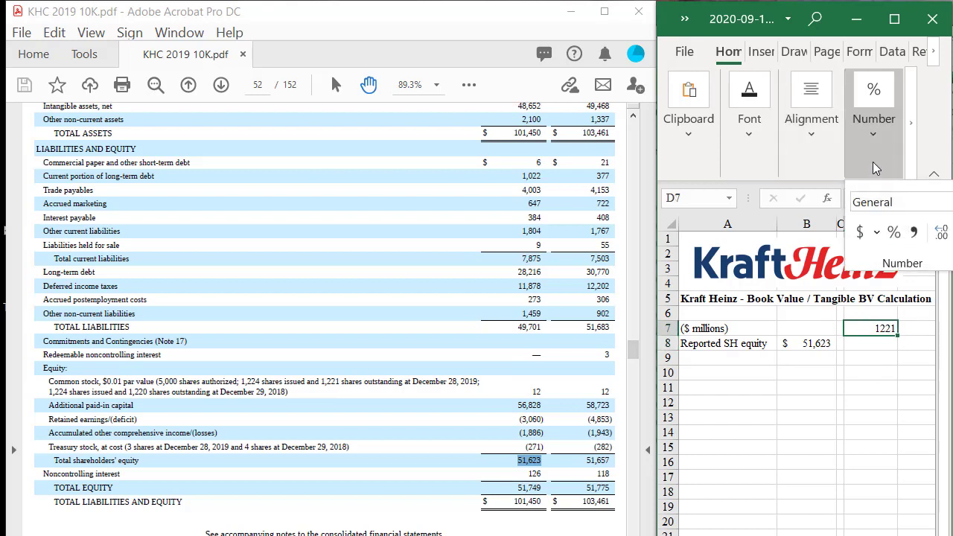
left_click(913, 232)
left_click(941, 232)
left_click(941, 232)
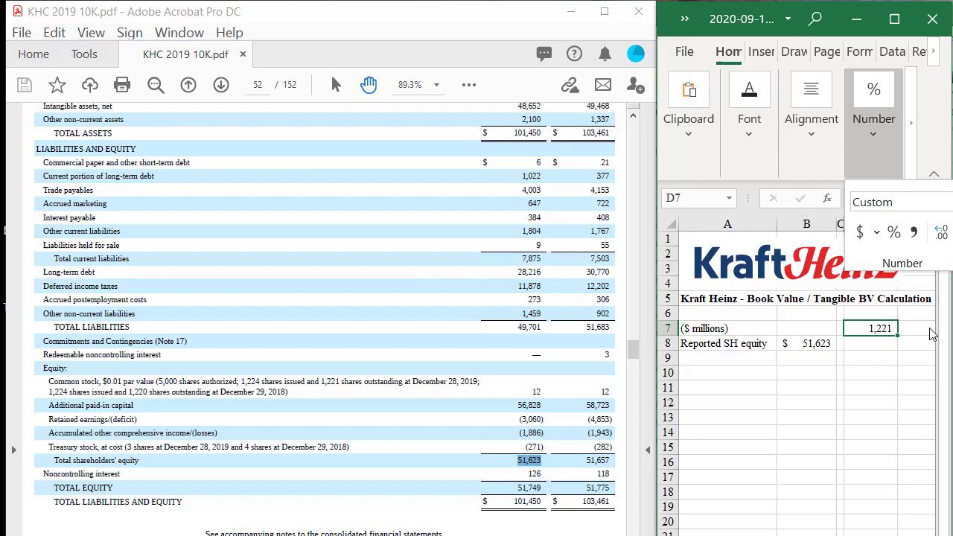
left_click(877, 349)
Step: Enter =B8/D7 in D8 to divide equity by shares outstanding
left_click(875, 347)
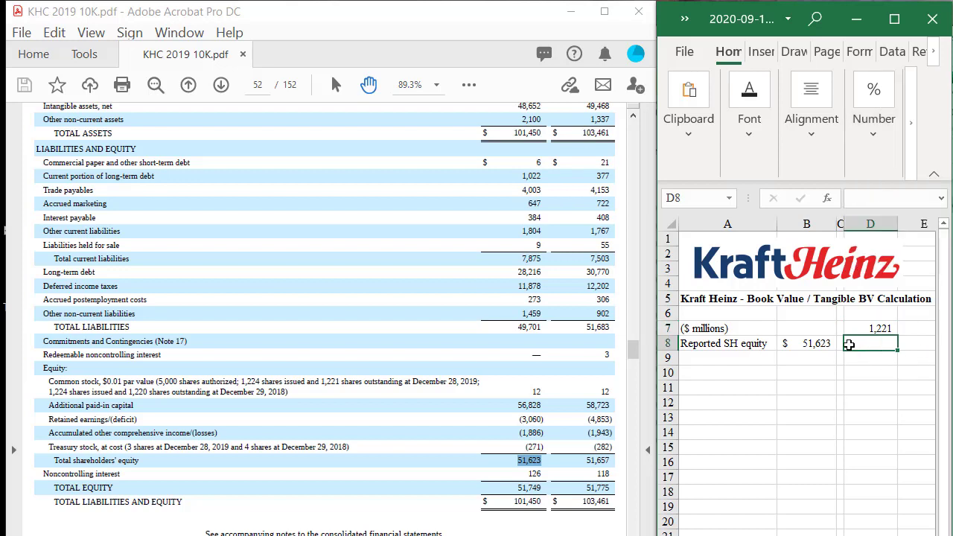
type("=")
left_click(807, 345)
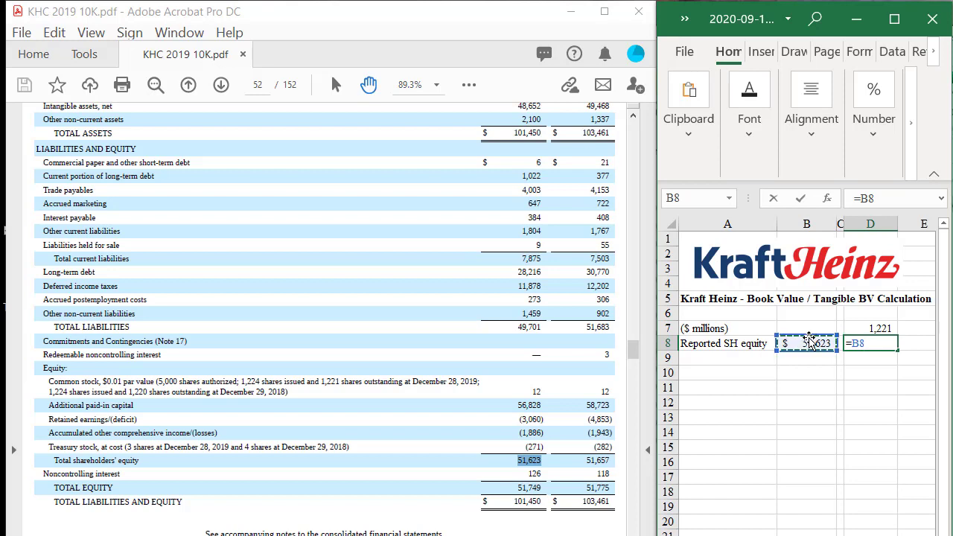
type("/")
left_click(889, 326)
key("Return")
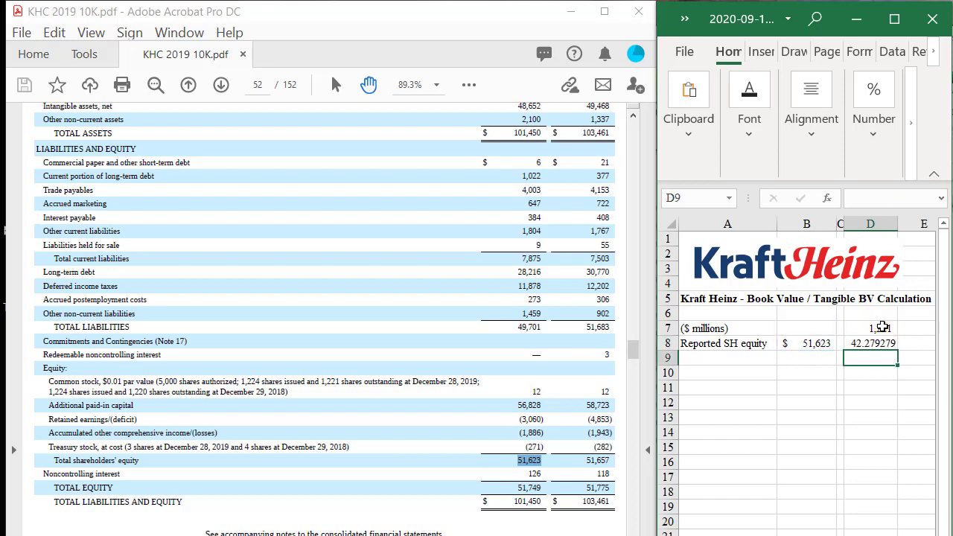
left_click(878, 345)
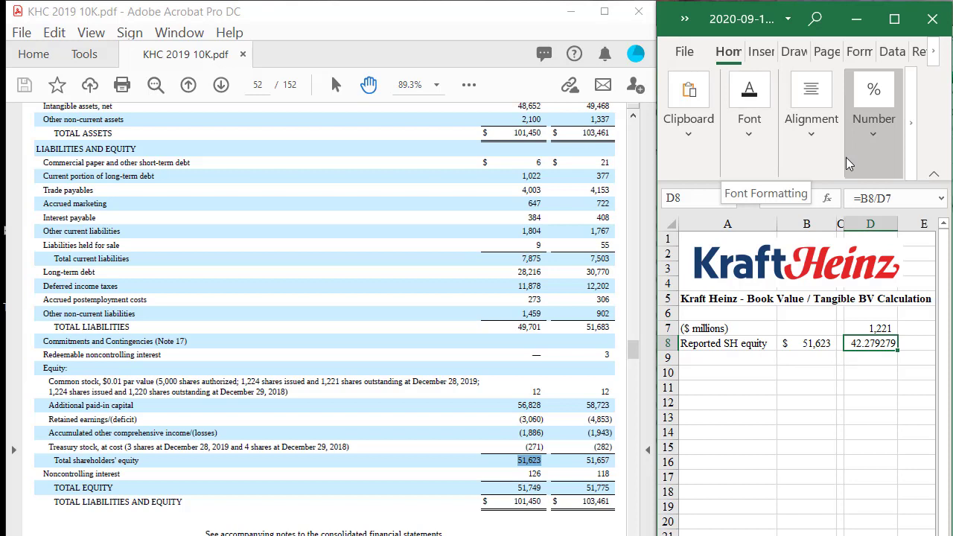
Step: Give D8 Accounting format so book value per share shows $ 42.28
left_click(866, 157)
left_click(860, 233)
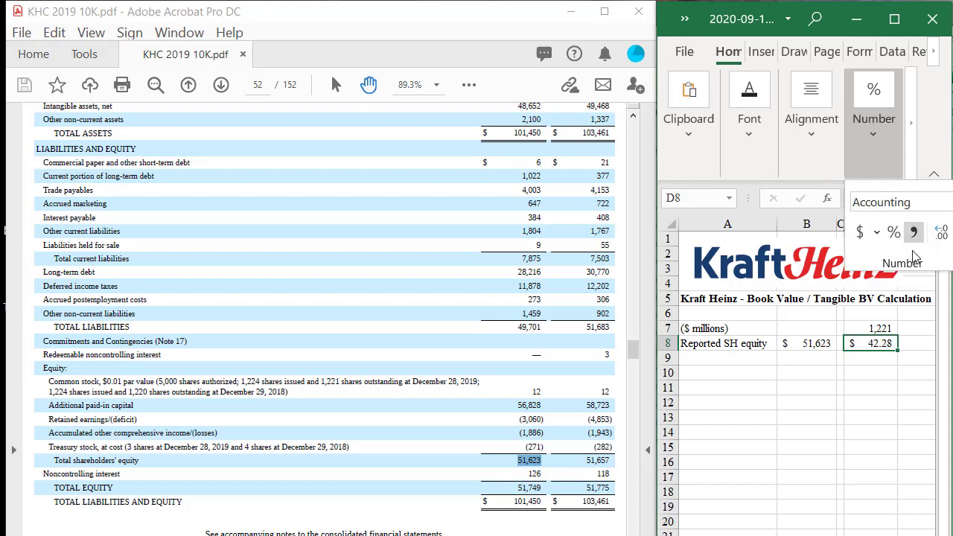
left_click(873, 325)
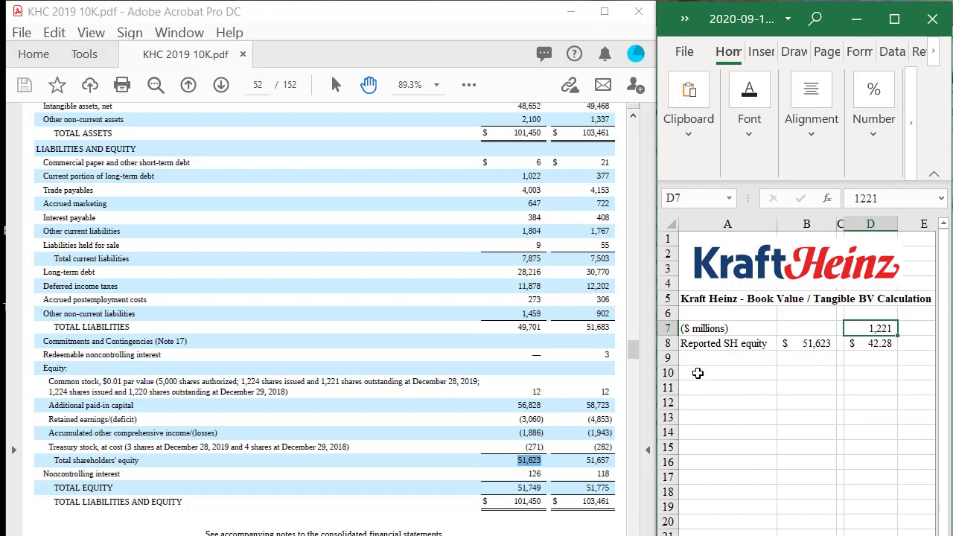
left_click(712, 355)
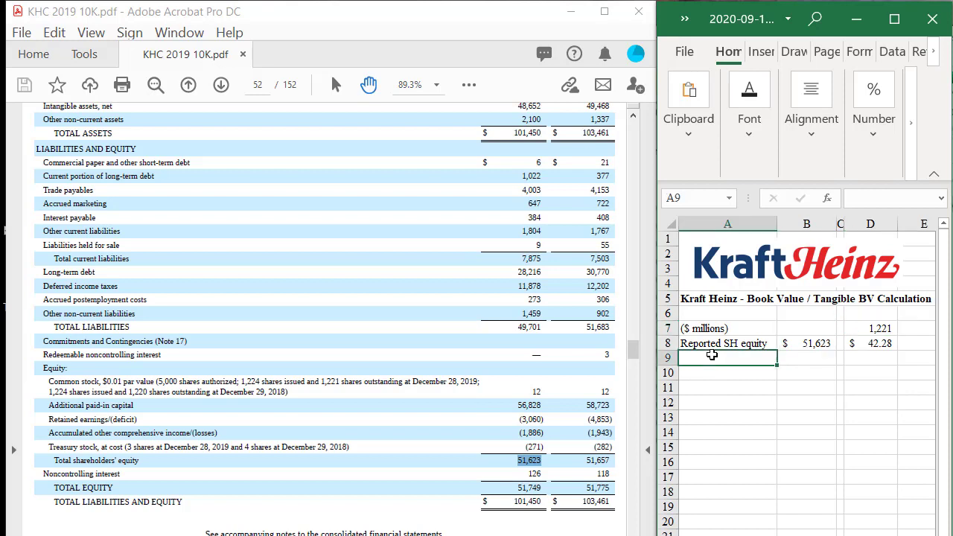
left_click(875, 343)
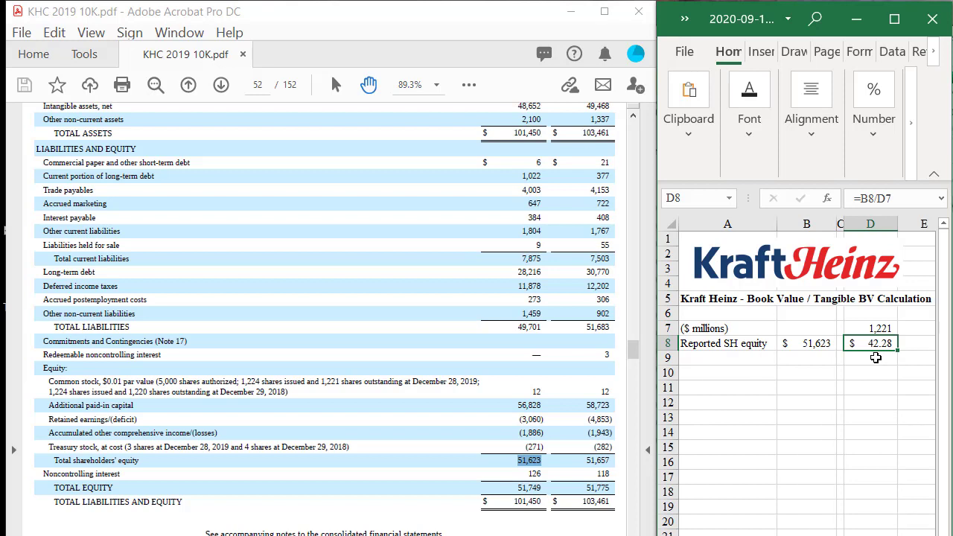
left_click(171, 467)
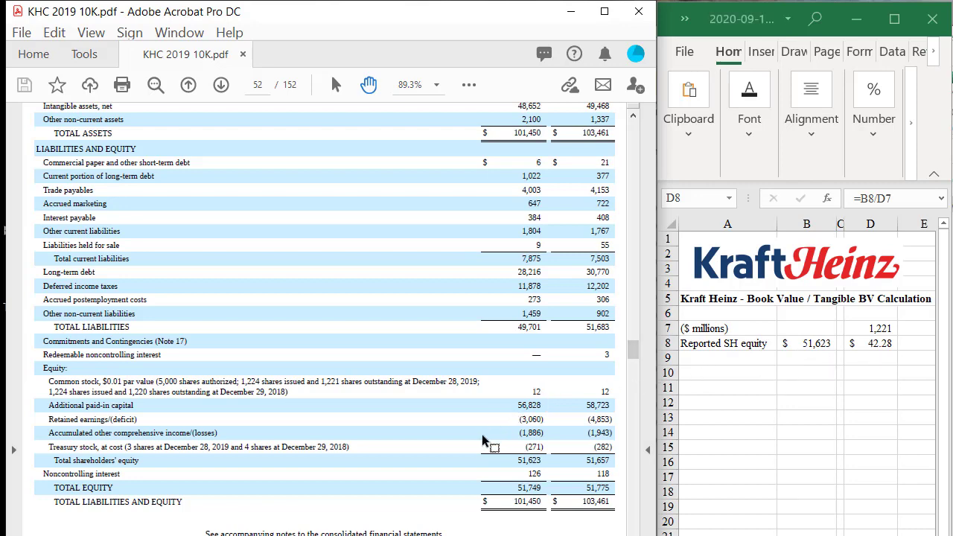
Step: Scroll page 52 up to reveal the Goodwill and Intangible assets rows under ASSETS
scroll(482, 441, "up", 6)
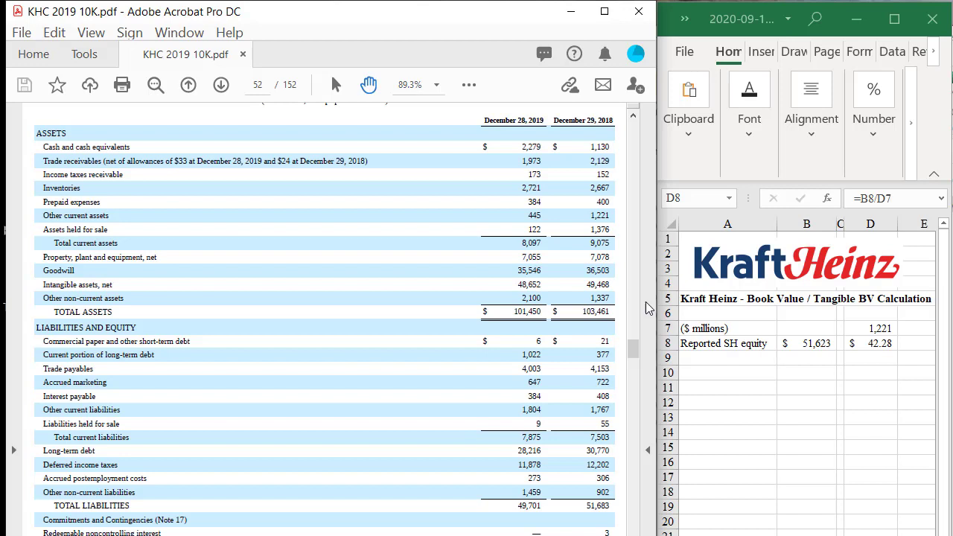
Step: Enter 'Goodwill' in A9 with -35546 in B9
left_click(740, 370)
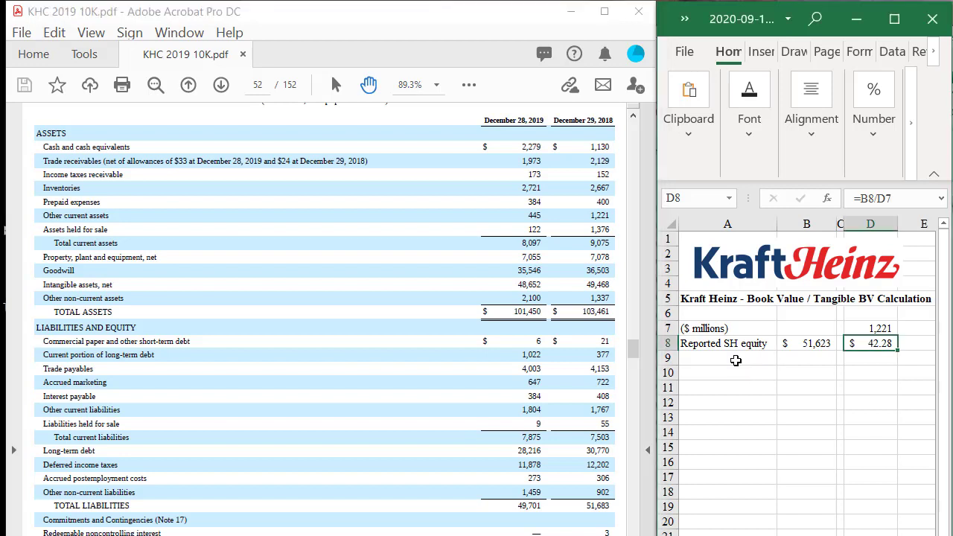
left_click(732, 358)
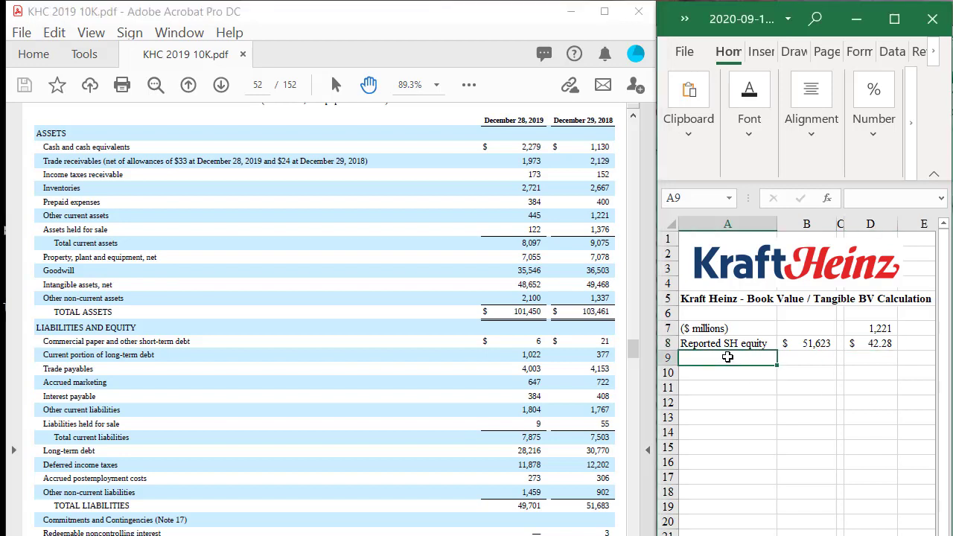
type("Goodwill")
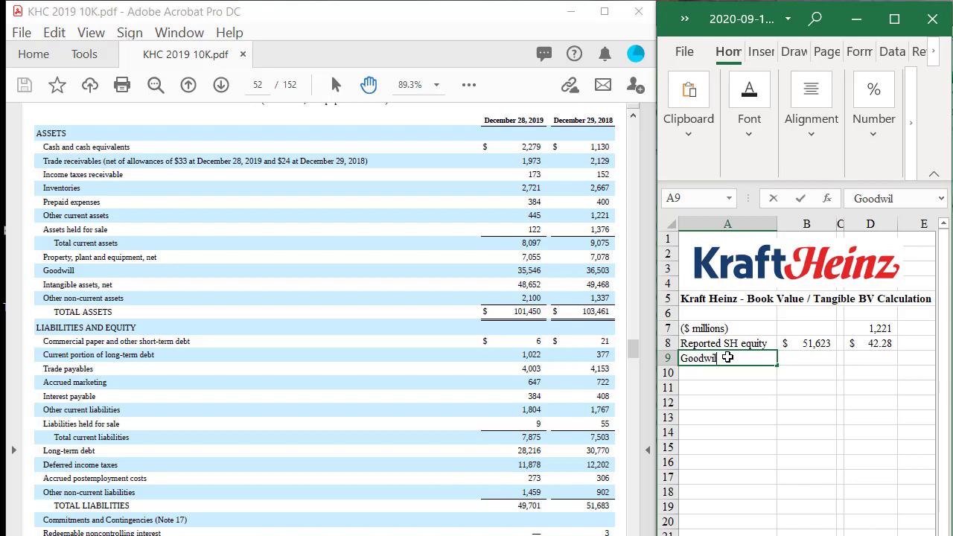
key("Tab")
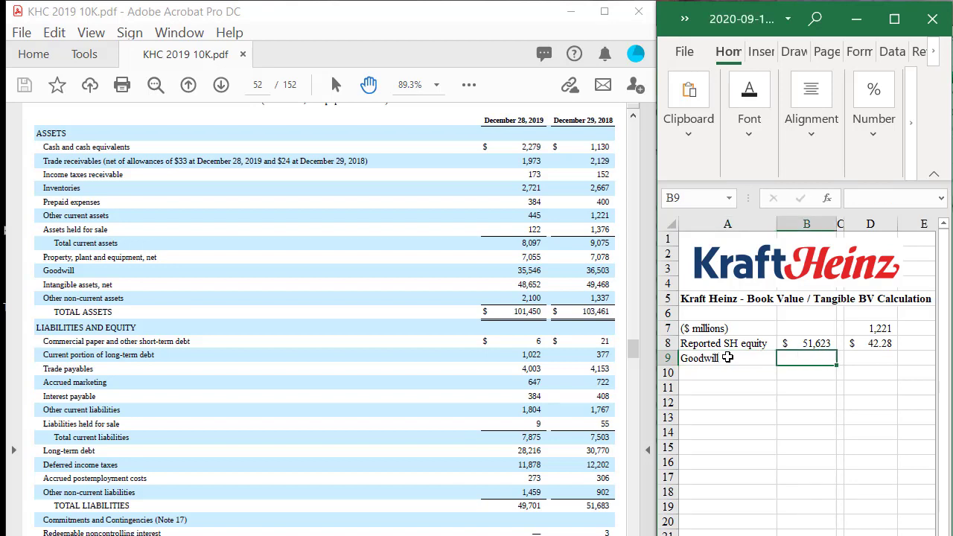
type("-3554")
type("6")
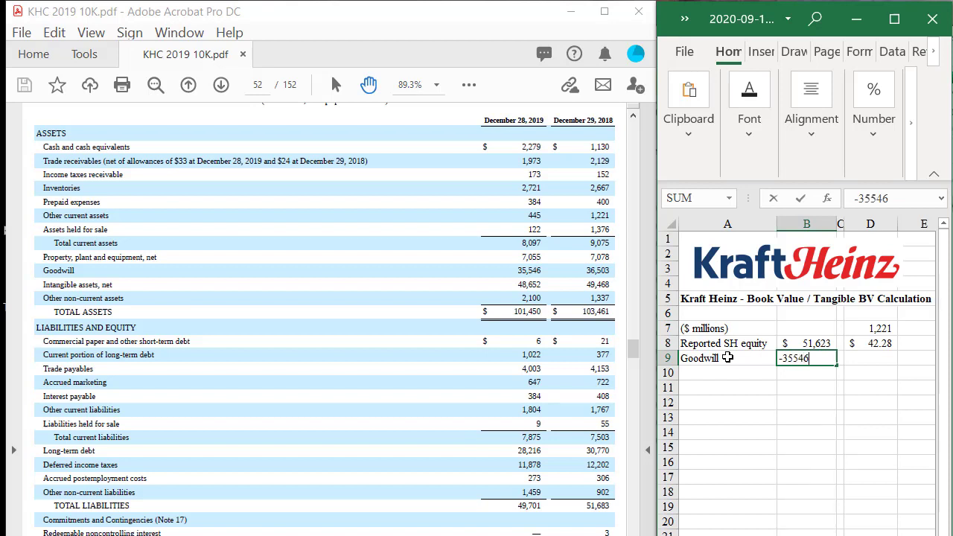
key("Return")
Step: Copy B8's currency format onto B9 with Format Painter, showing $ (35,546)
left_click(804, 343)
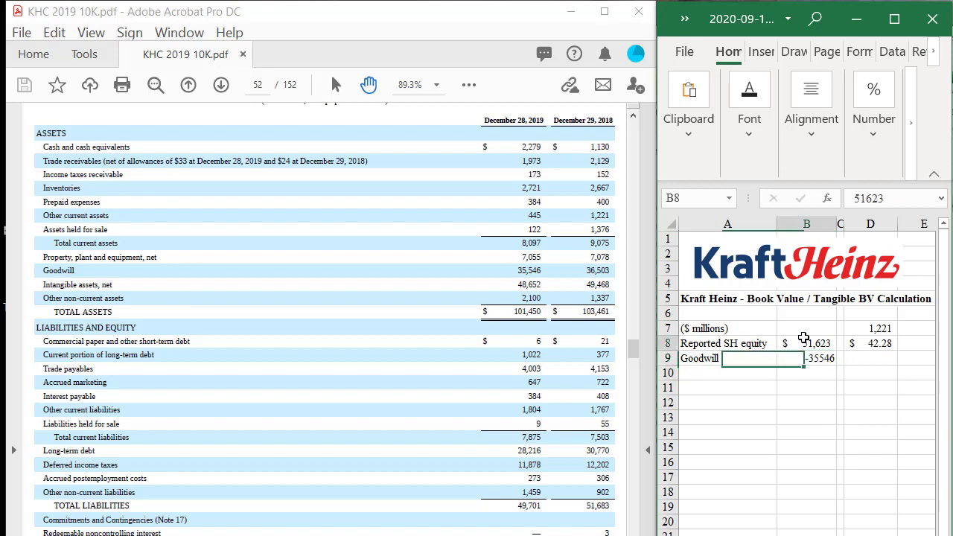
left_click(688, 119)
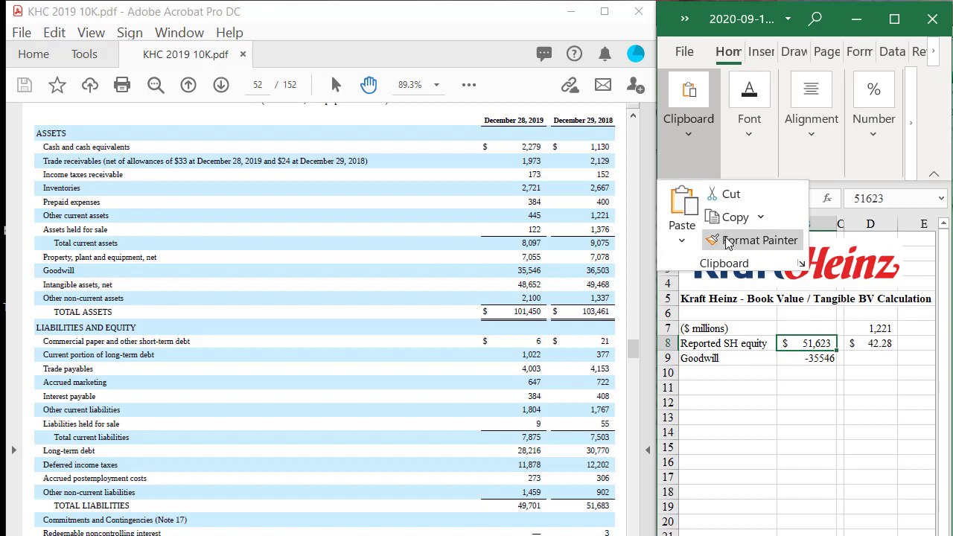
left_click(752, 239)
left_click(789, 361)
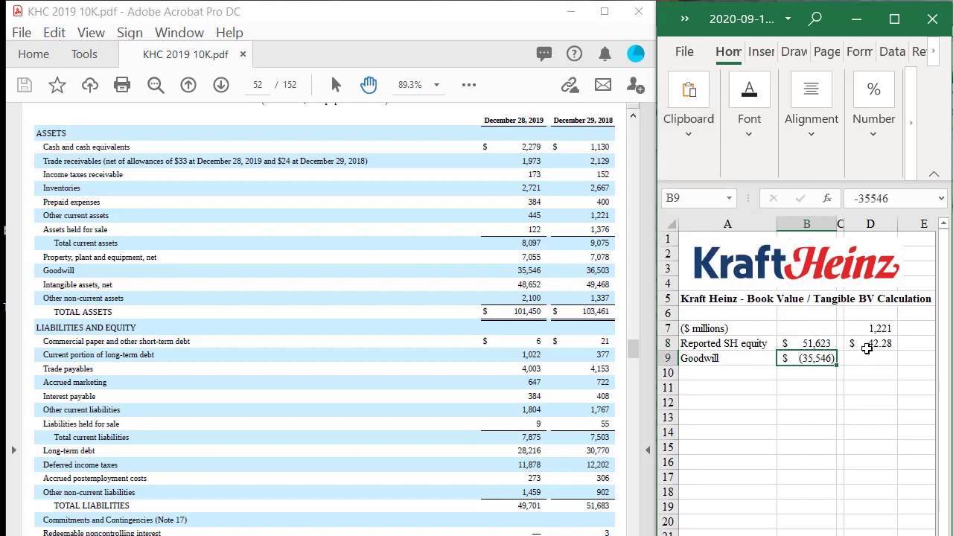
Step: Change D8 to =B8/$D$7 and fill it down to D9, giving $ (29.11)
left_click(876, 346)
left_click(897, 198)
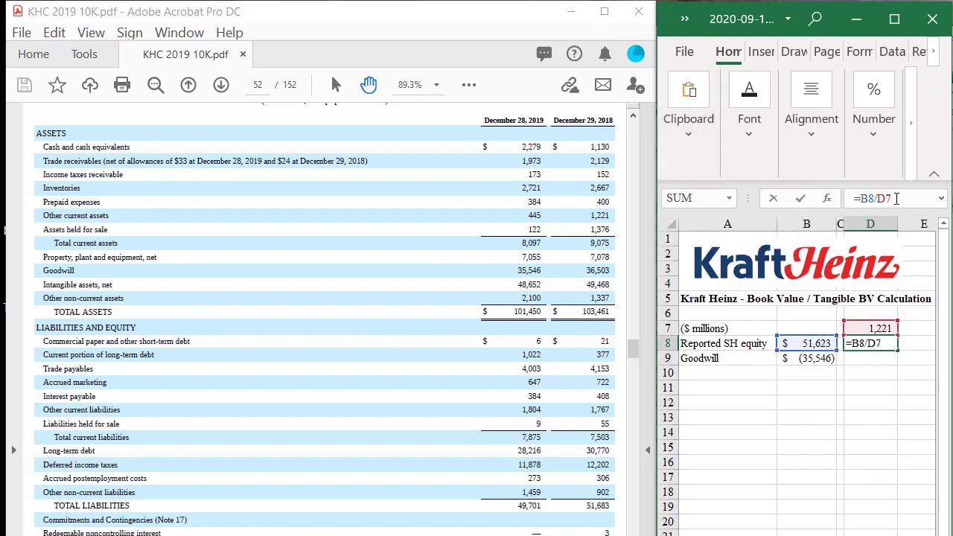
key("F4")
key("Return")
left_click(878, 347)
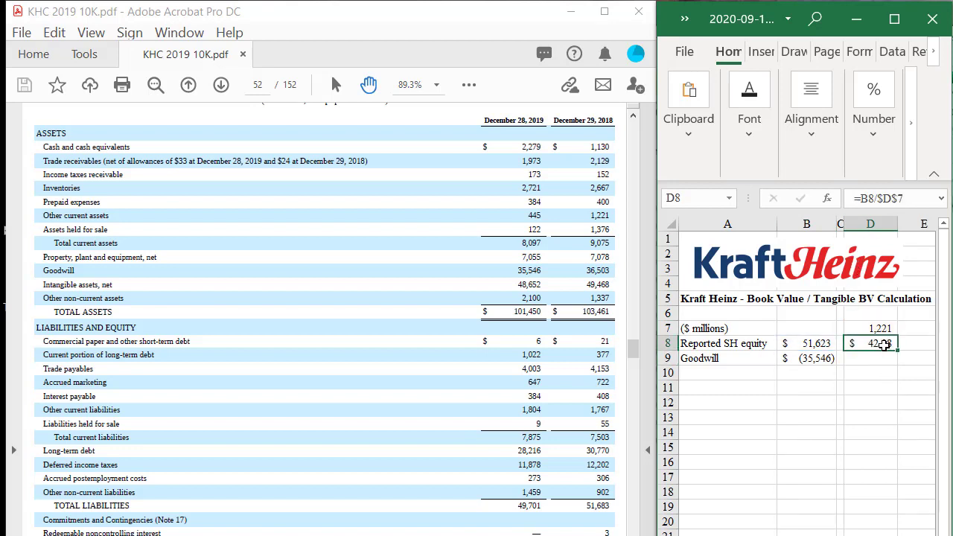
left_click_drag(898, 354, 897, 367)
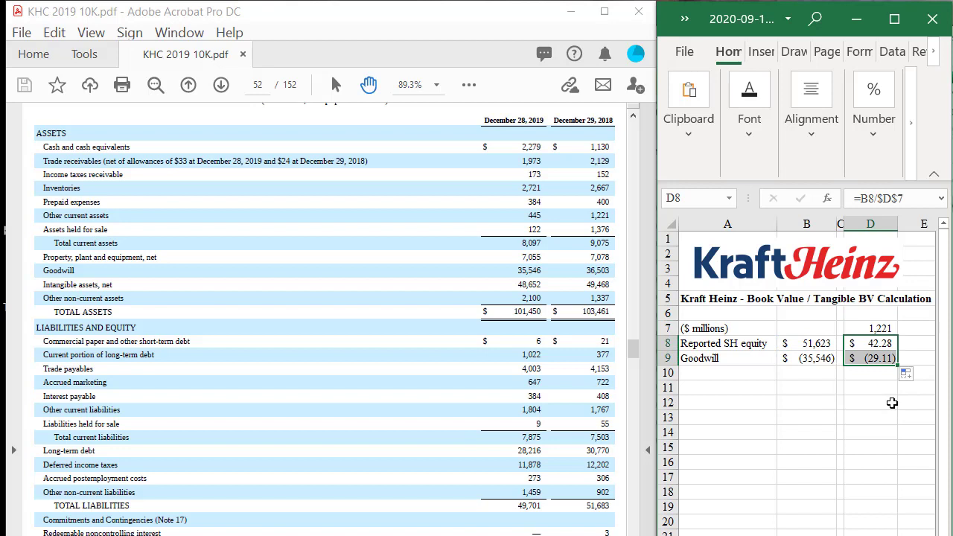
Step: Enter 'Intangible assets, net' in A10 with -48652 in B10
left_click(720, 373)
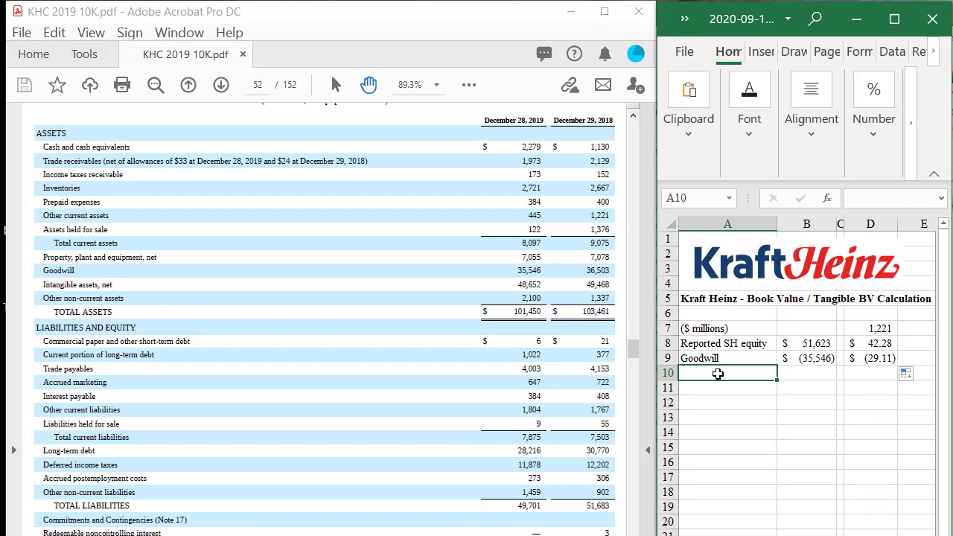
type("Intan")
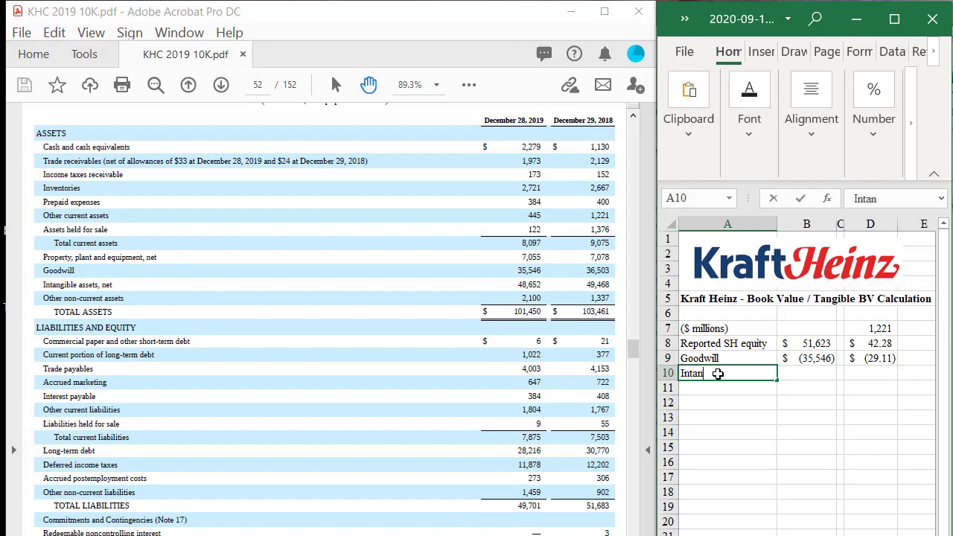
type("gible assets, net")
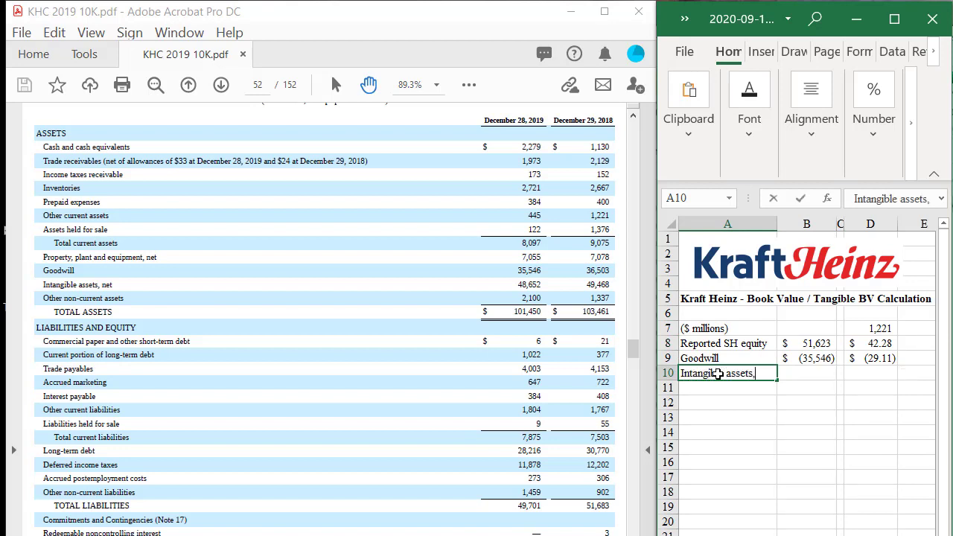
key("Tab")
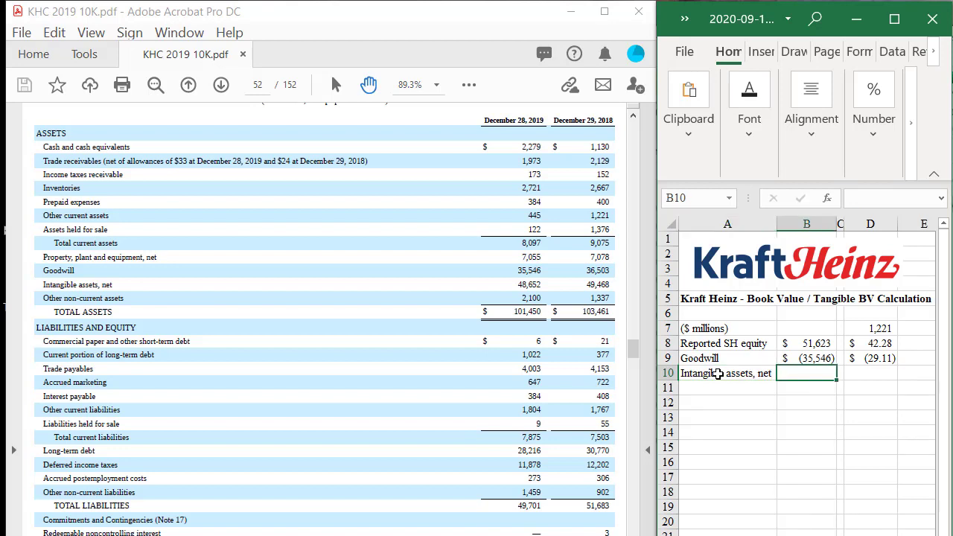
type("-48652")
key("Return")
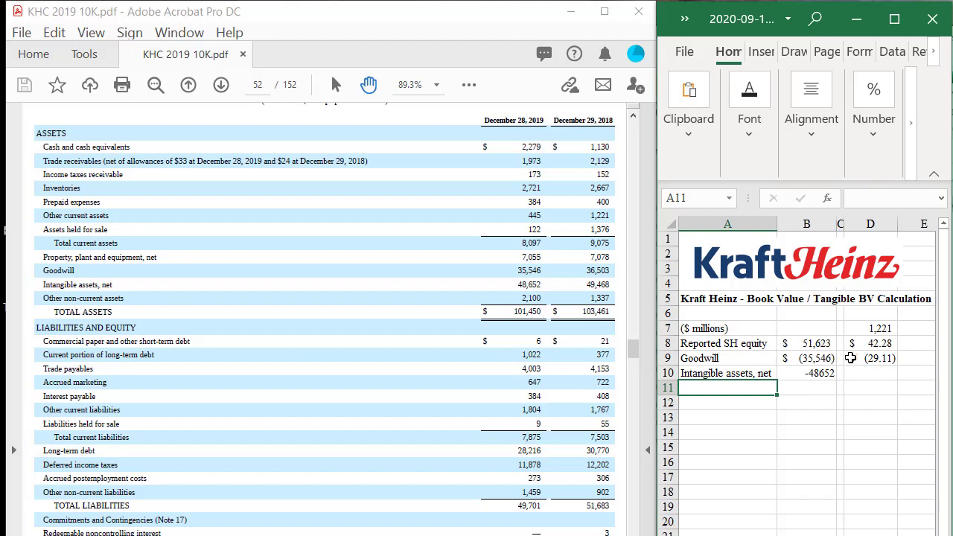
Step: Fill the per-share formula to D10 for $ (39.85) and Format Paint B9's dollar style onto B10
left_click(878, 359)
left_click_drag(897, 380, 897, 384)
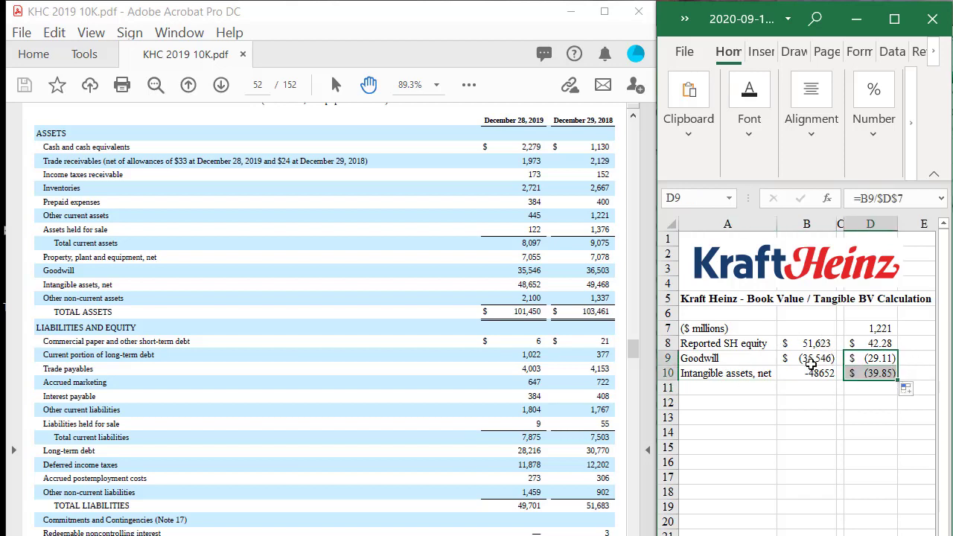
left_click(871, 358)
left_click(808, 358, "ctrl")
left_click(695, 142)
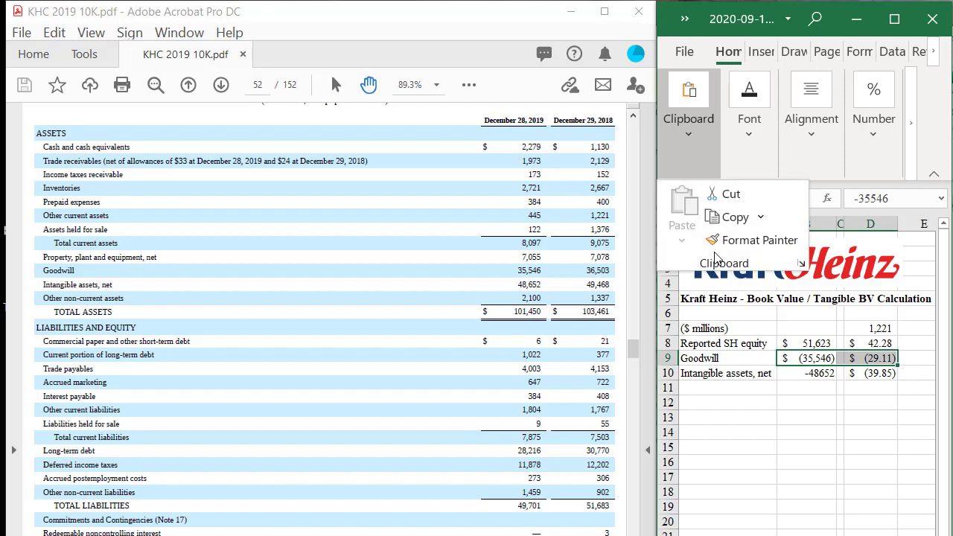
left_click(711, 239)
left_click(795, 370)
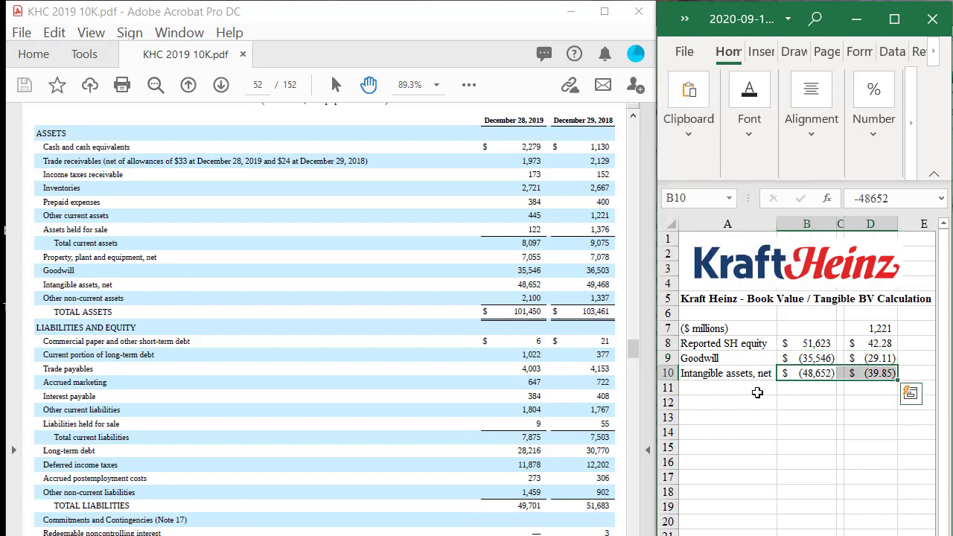
left_click(743, 387)
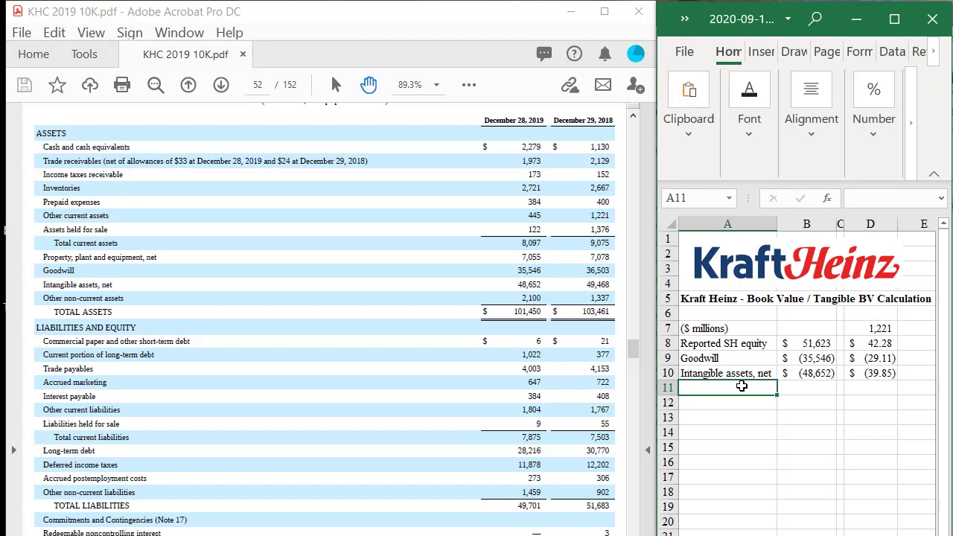
Step: Total B8:B10 with =SUM in B11 and label A11 'Tangible book value'
key("Right")
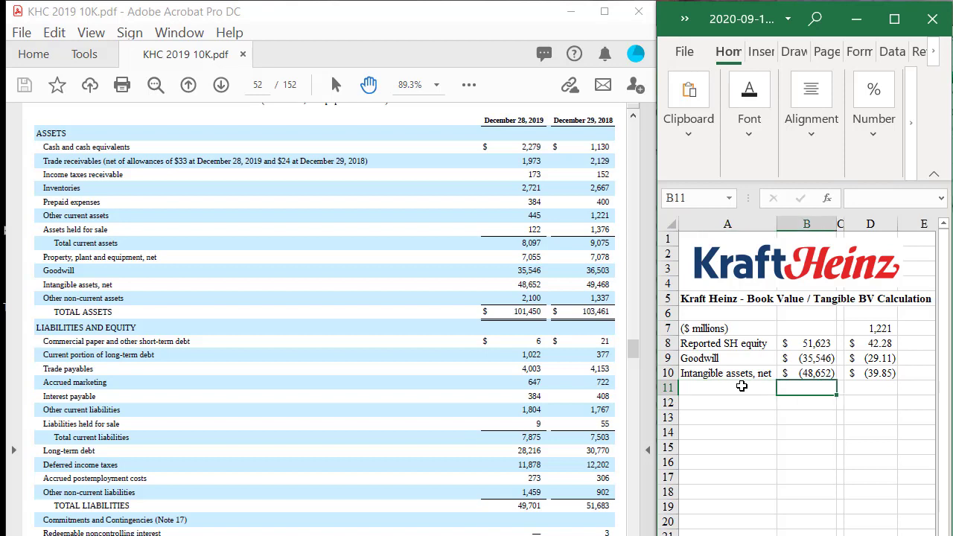
type("sum")
key("BackSpace")
key("BackSpace")
type("=sum(")
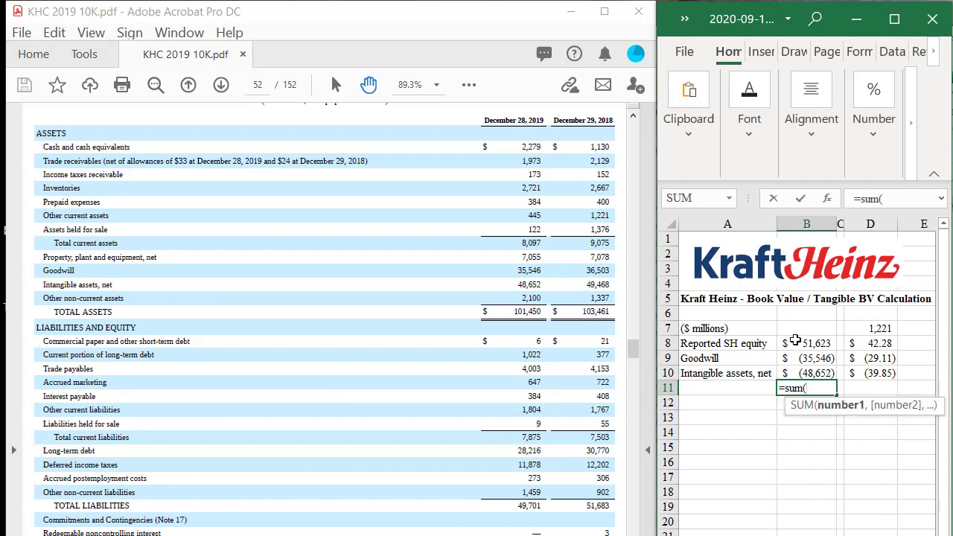
left_click_drag(796, 336, 802, 378)
key("Return")
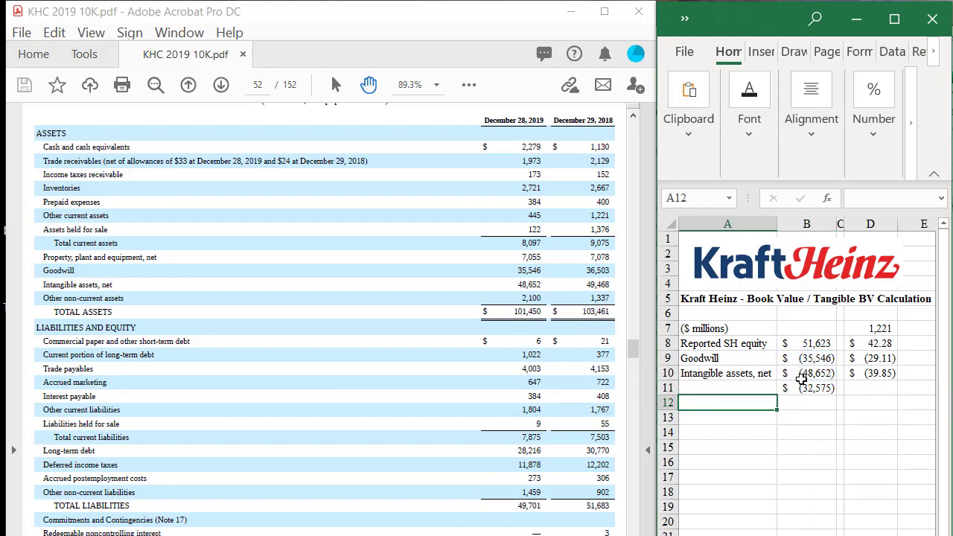
left_click(736, 388)
type("Tan")
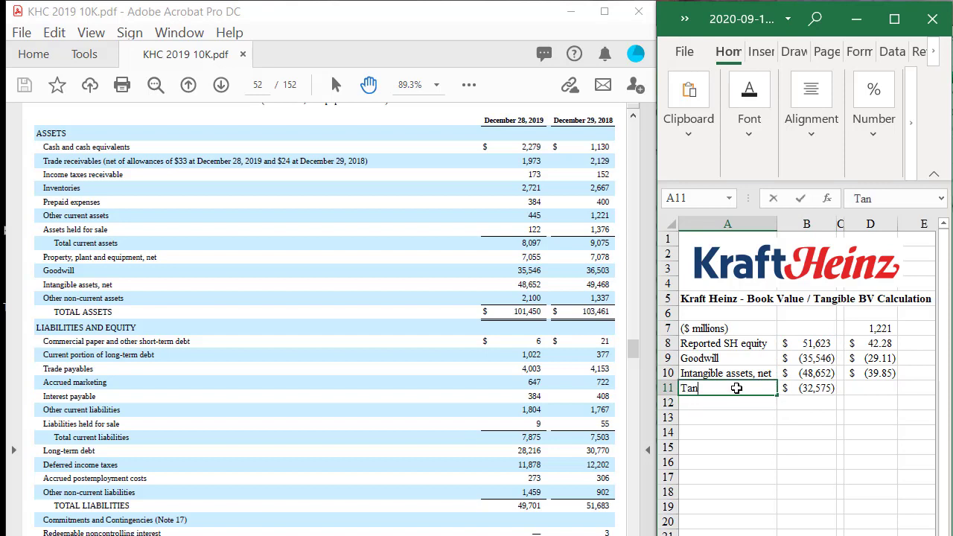
type("gible book value")
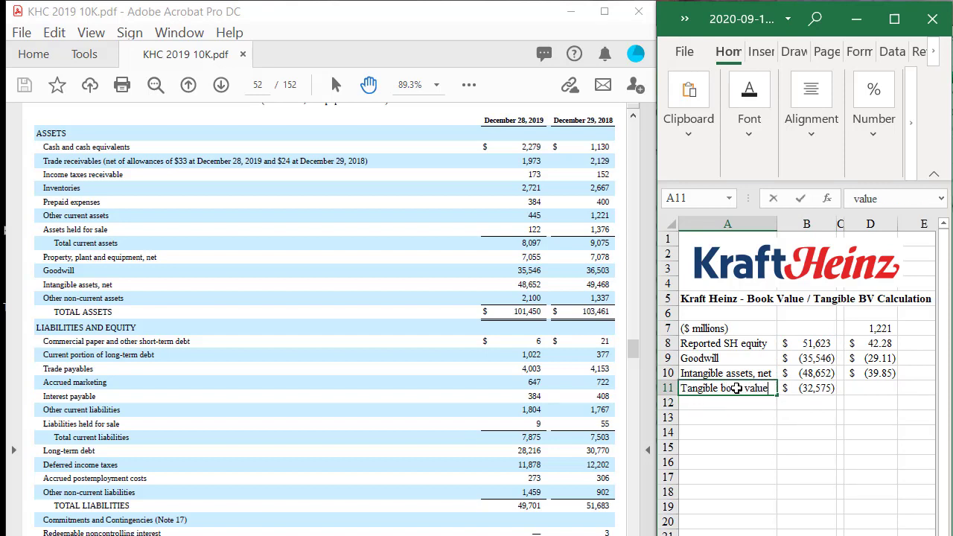
key("Return")
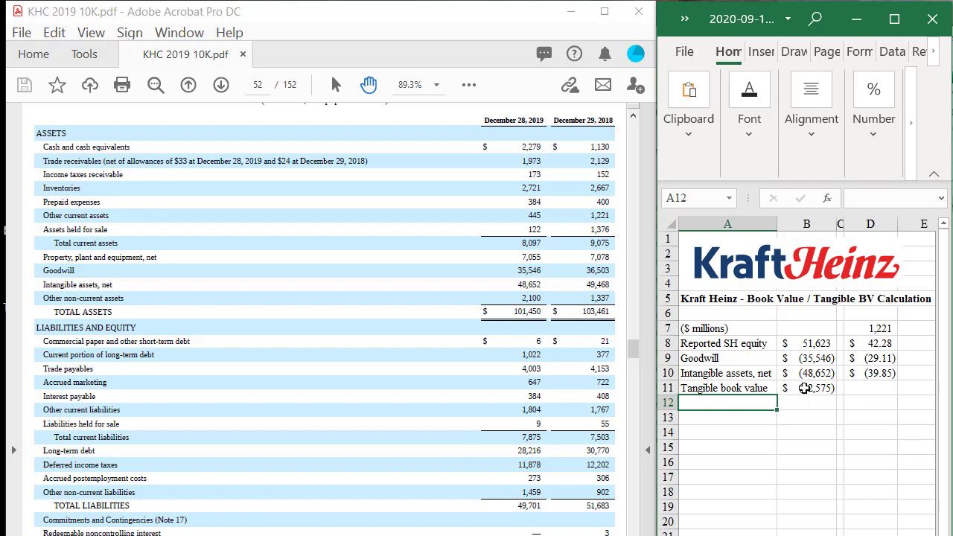
Step: Extend the per-share formula to D11 for $ (26.68) and add a top border over B11 and D11
left_click(861, 376)
left_click_drag(896, 381, 893, 397)
left_click(875, 388)
left_click(804, 387, "ctrl")
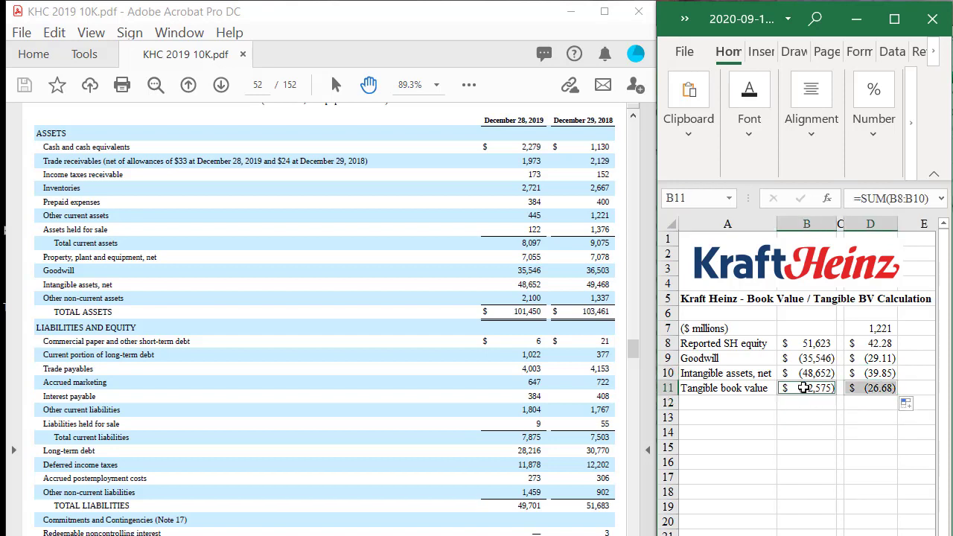
left_click(749, 169)
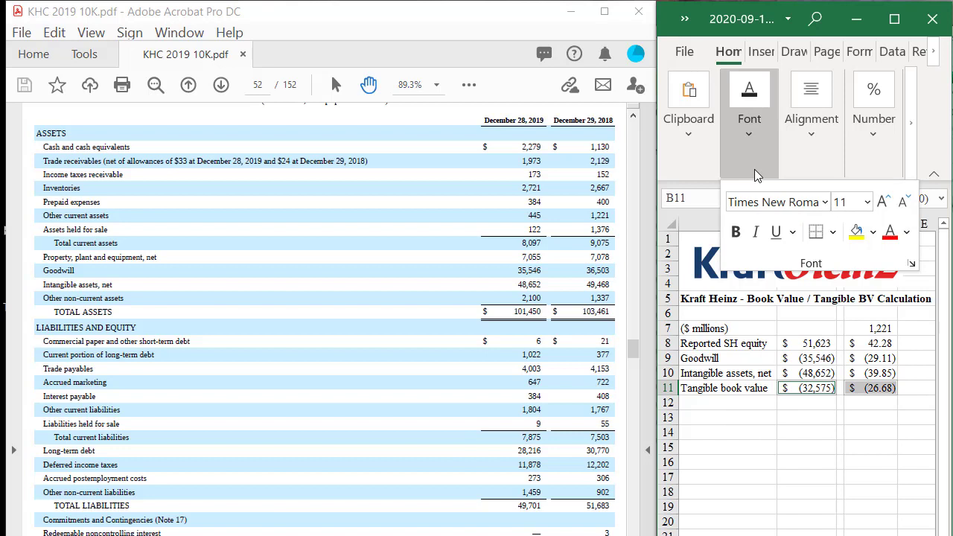
left_click(832, 232)
left_click(850, 308)
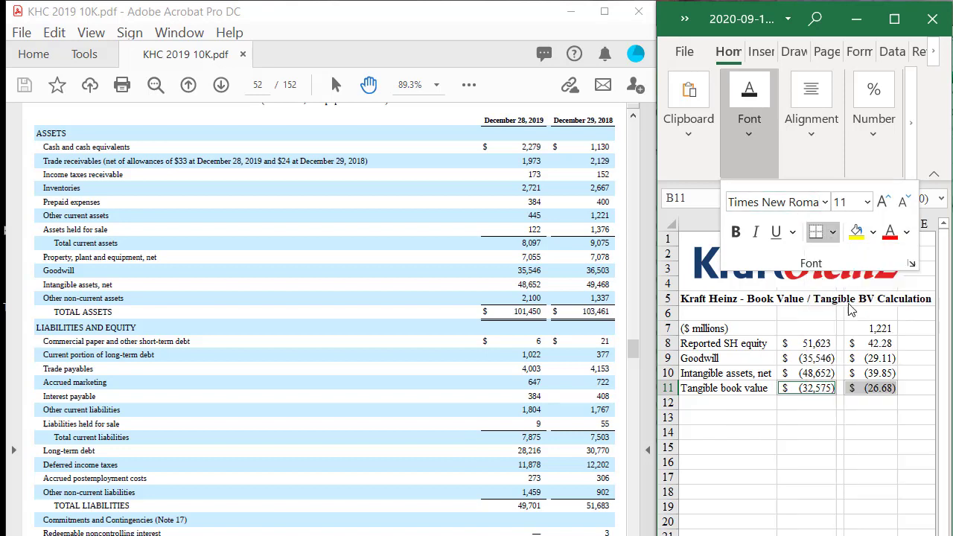
left_click(871, 463)
left_click(870, 463)
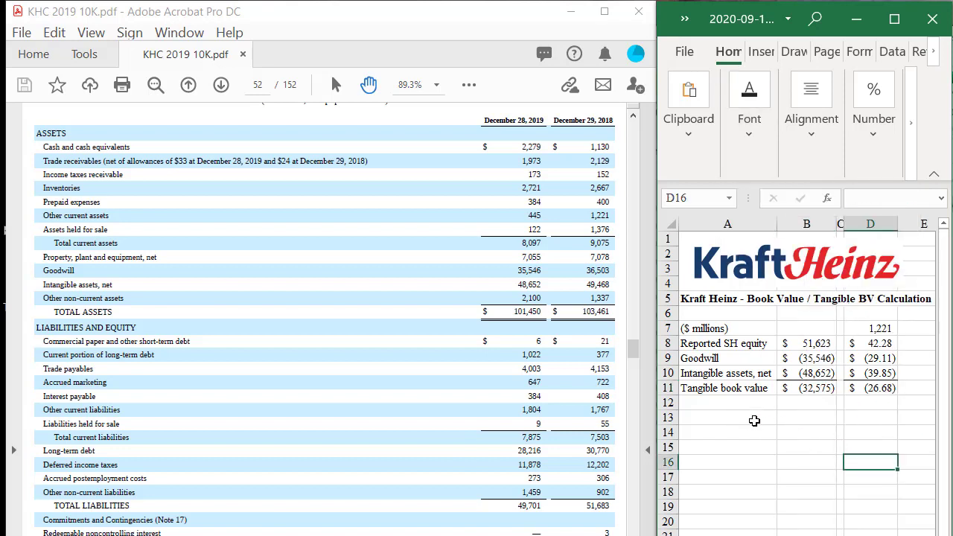
left_click(703, 418)
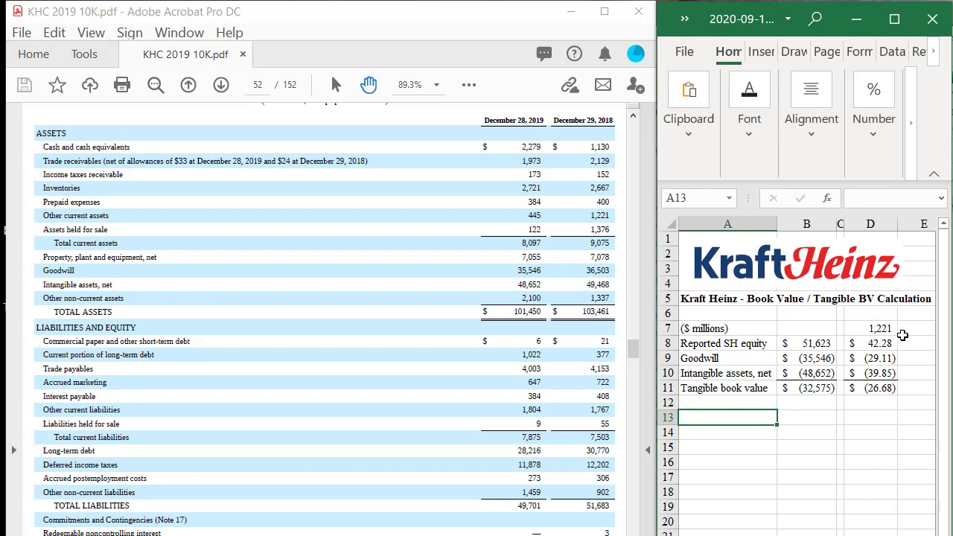
left_click(875, 348)
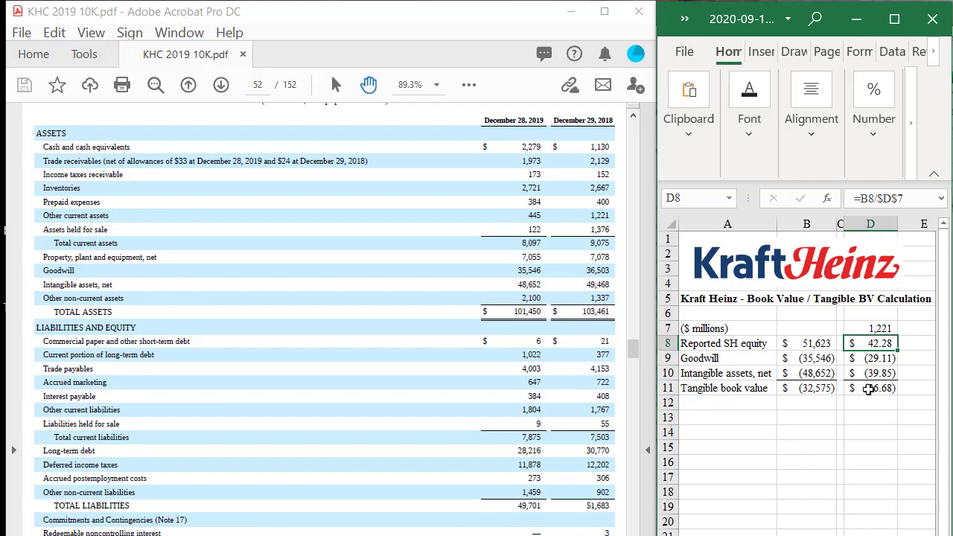
left_click(869, 388)
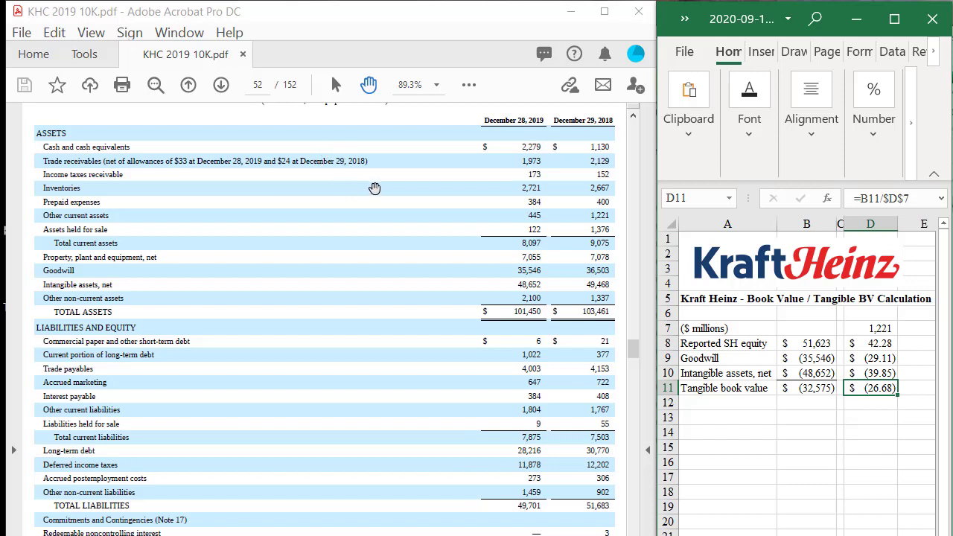
Step: Jump to page 68, Note 9 Goodwill and Intangible Assets
left_click(261, 86)
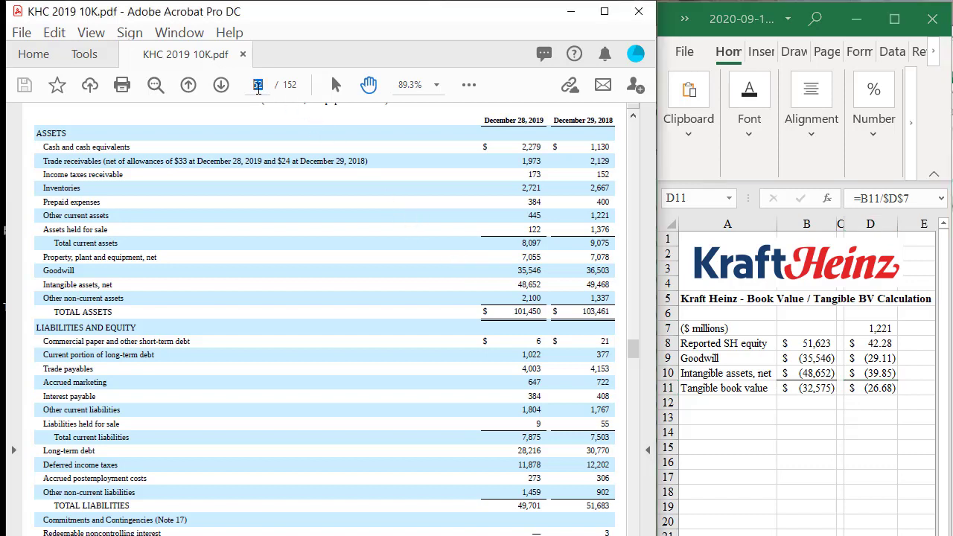
type("68")
key("Return")
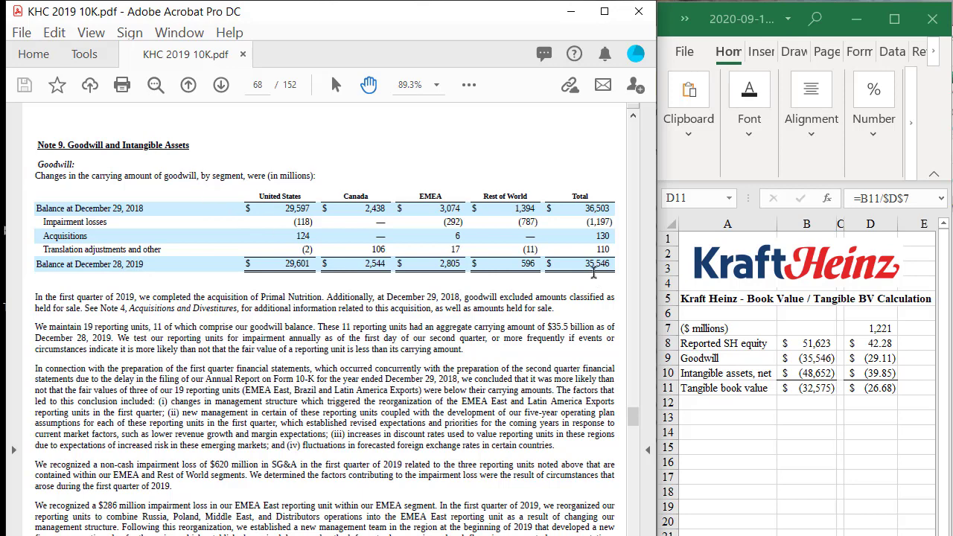
Step: Highlight the 35,546 goodwill total and check it against the Goodwill value in B9
left_click_drag(586, 260, 606, 265)
double_click(610, 296)
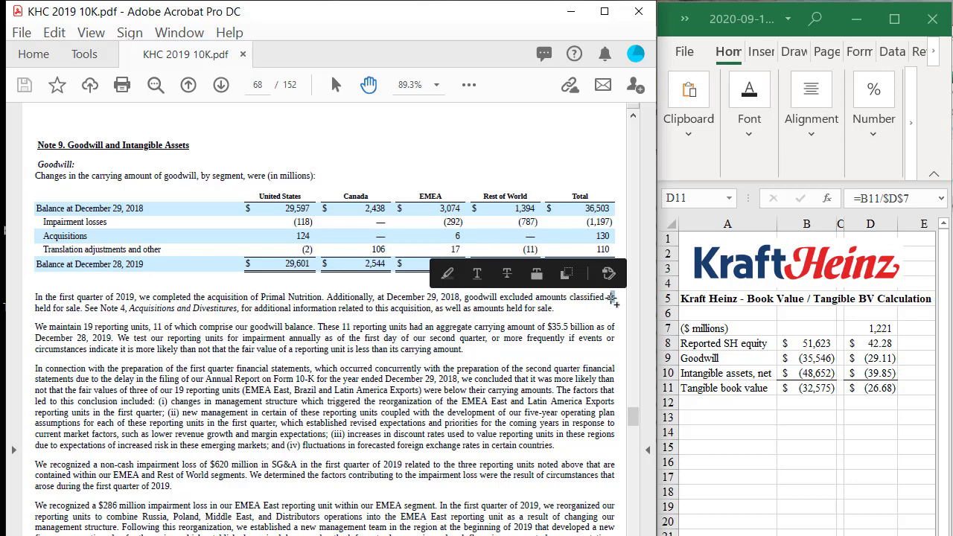
left_click(577, 333)
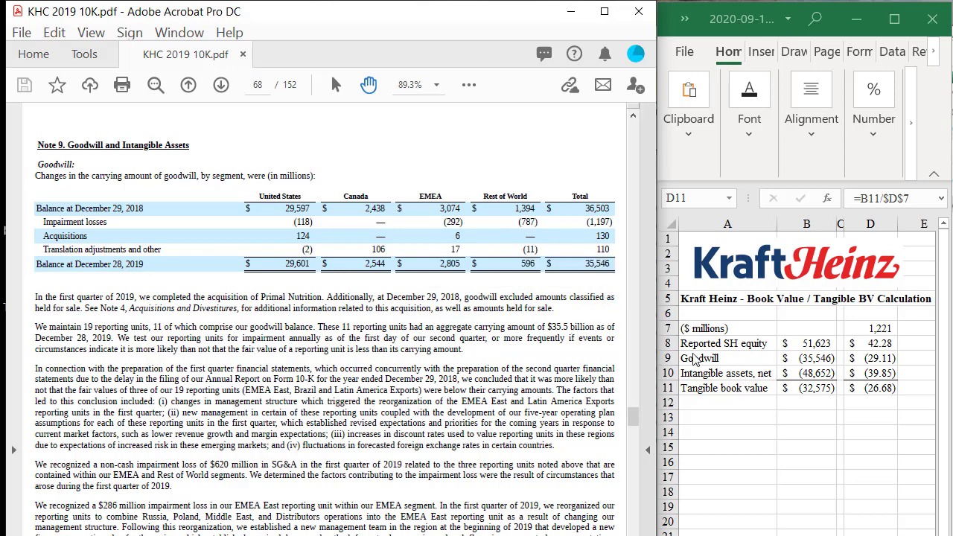
left_click(810, 358)
left_click(810, 358)
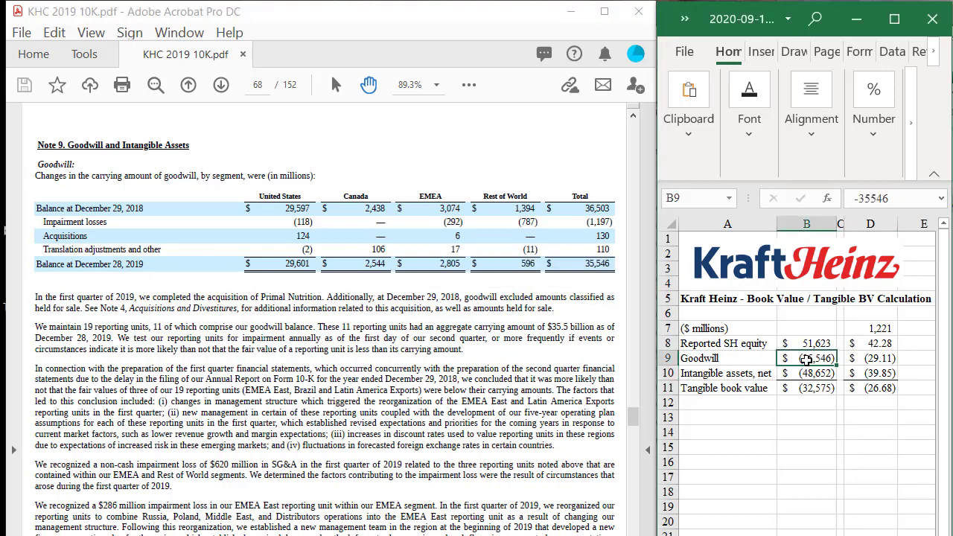
left_click(117, 350)
left_click(257, 84)
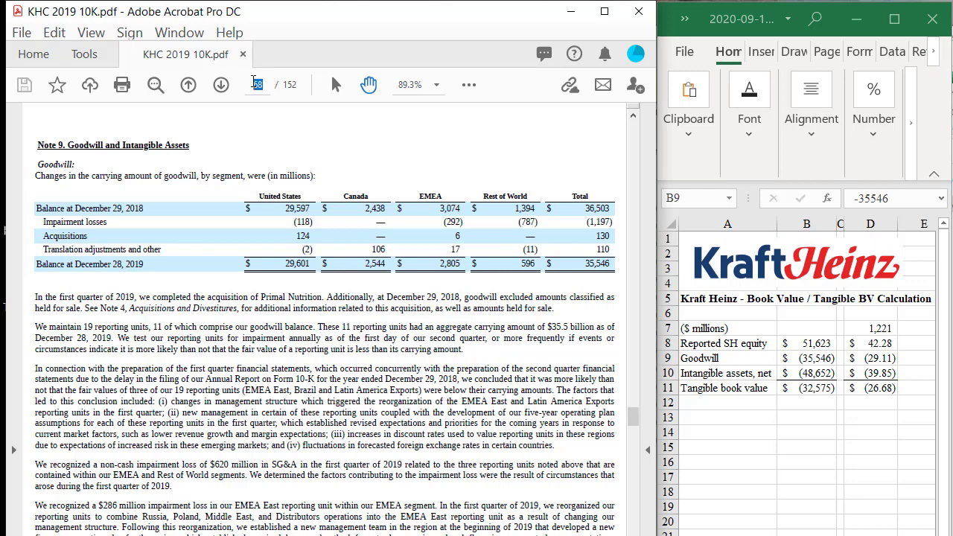
Step: Enter page 71 to show indefinite-lived intangible assets, balance 43,400 at December 28, 2019
type("71")
key("Return")
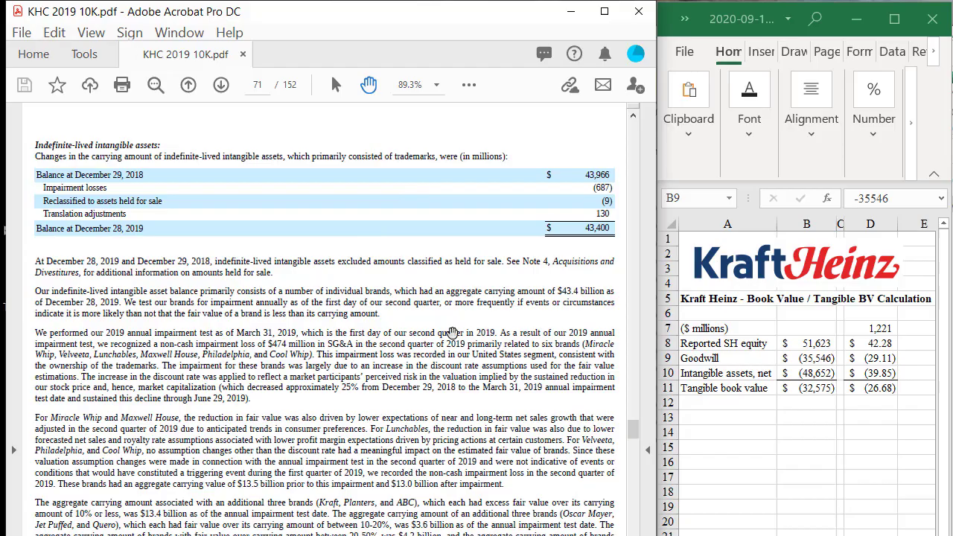
Step: Scroll down page 72 to the definite-lived intangible assets table showing 5,252 net for 2019
scroll(452, 332, "down", 15)
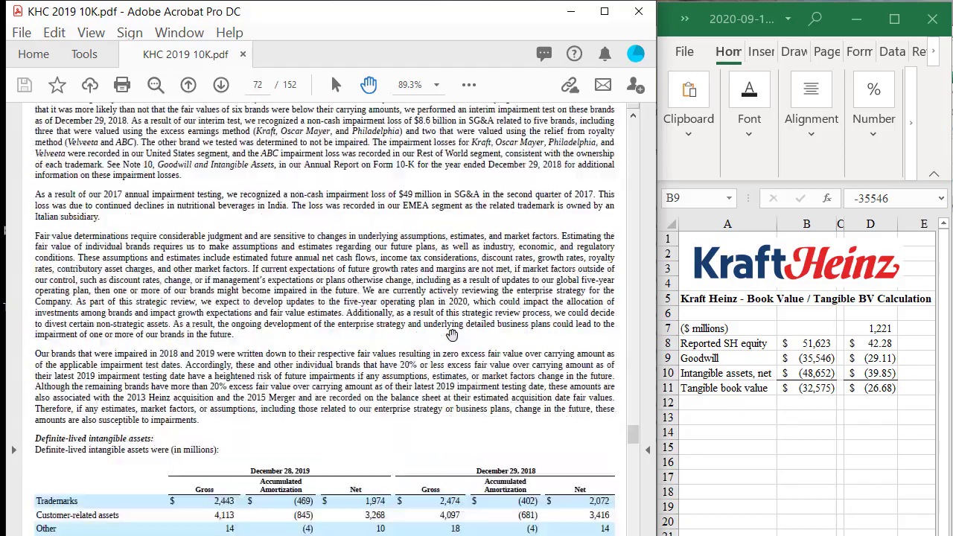
scroll(451, 333, "down", 3)
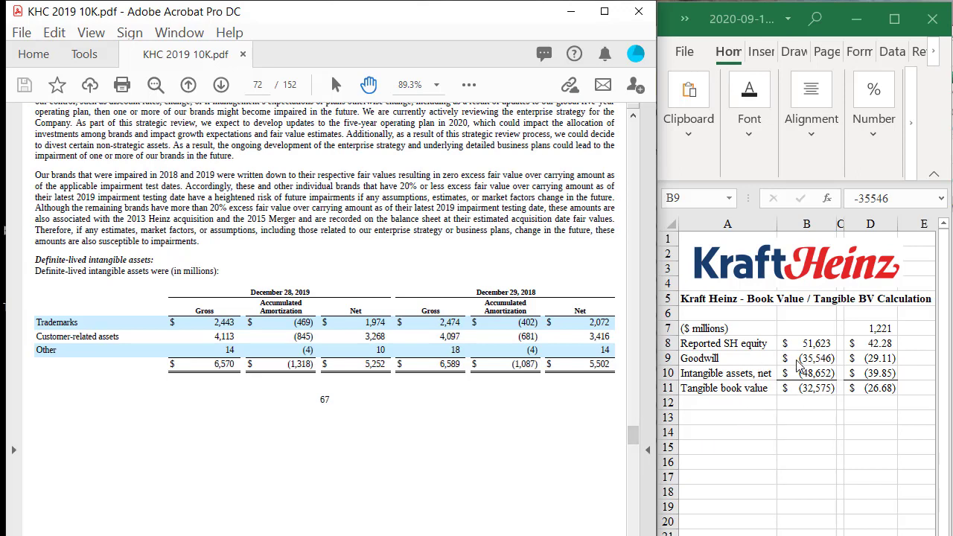
Step: Jump to page 52 to confirm intangible assets, net of 48,652, then return to cell A13
left_click(264, 86)
type("52")
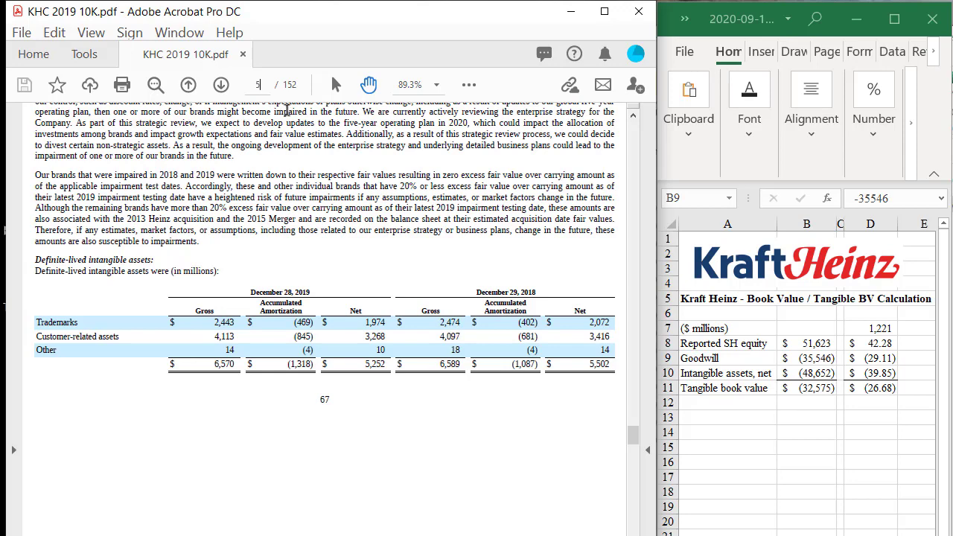
key("Return")
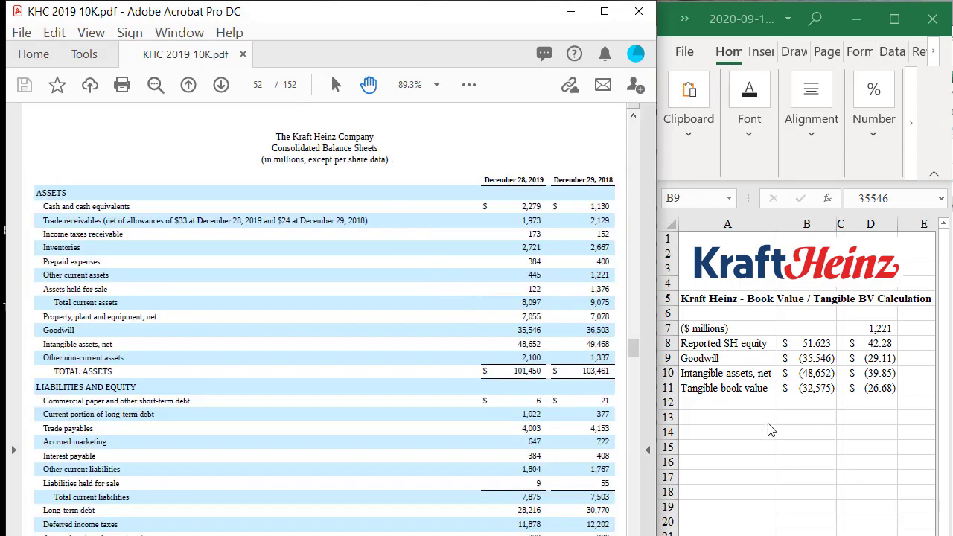
left_click(730, 419)
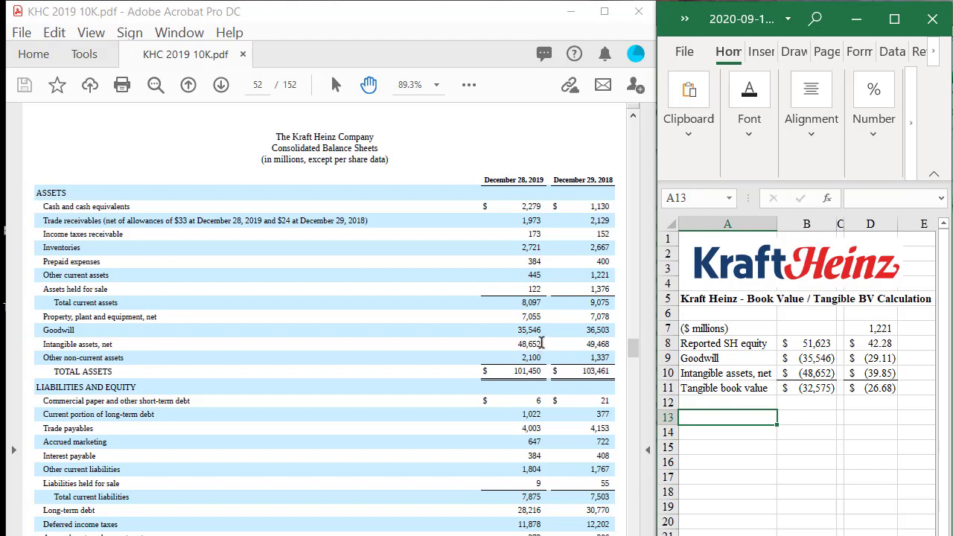
left_click_drag(542, 342, 514, 343)
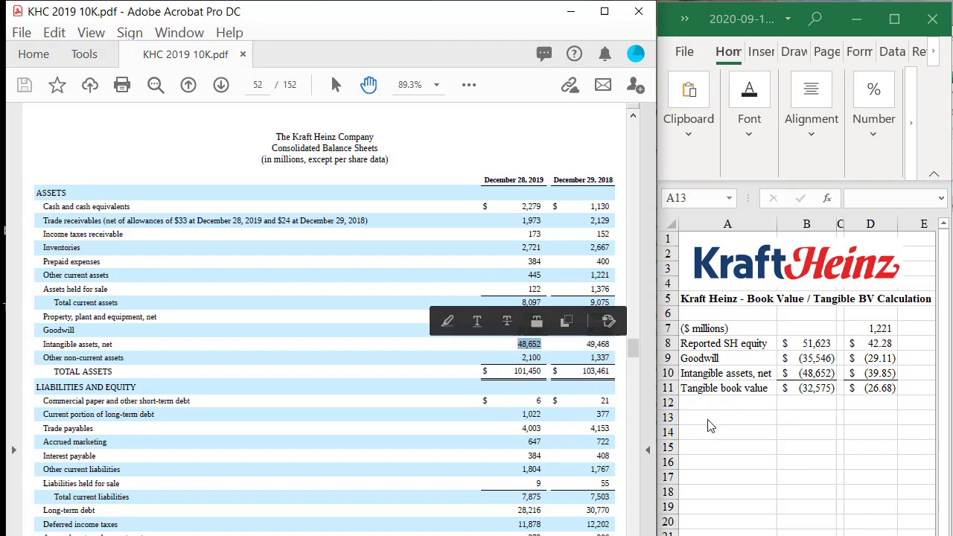
left_click(806, 392)
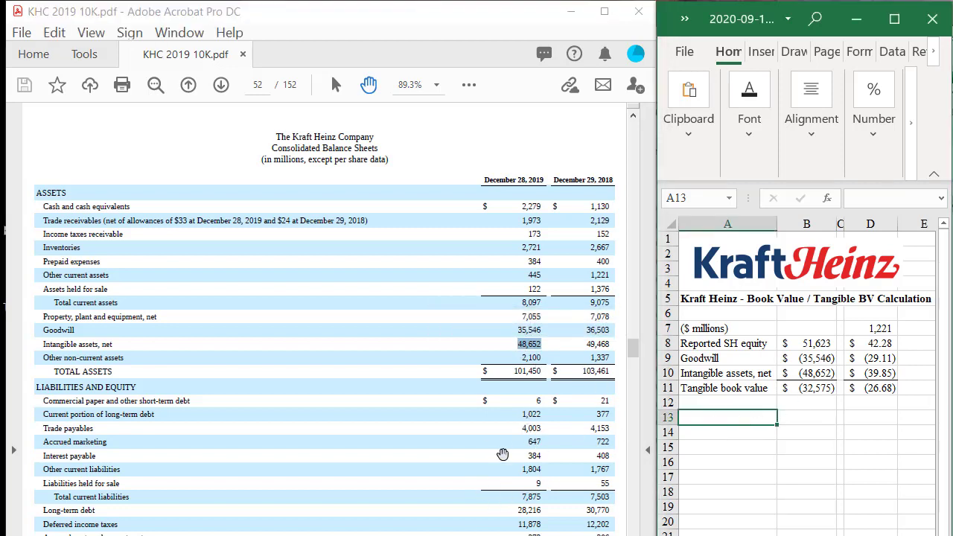
left_click(723, 429)
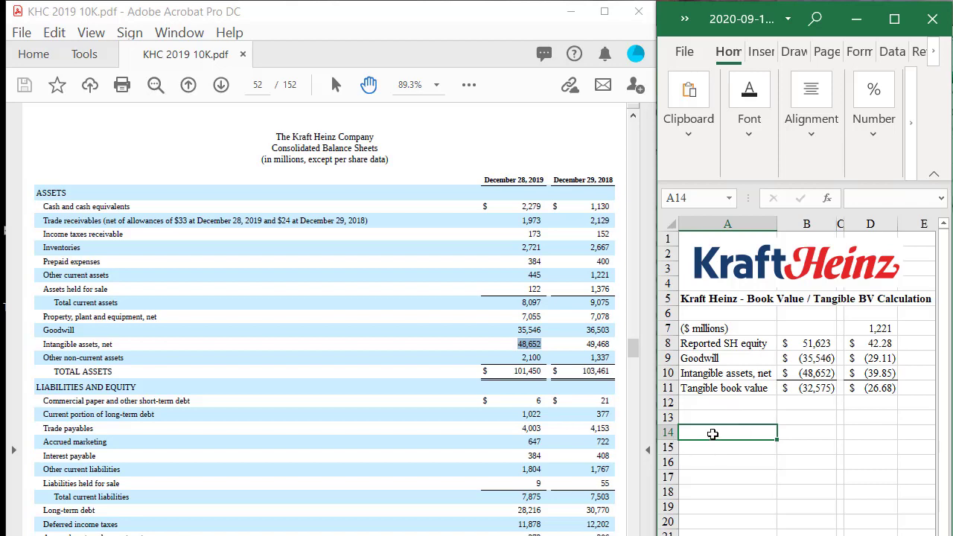
left_click(547, 347)
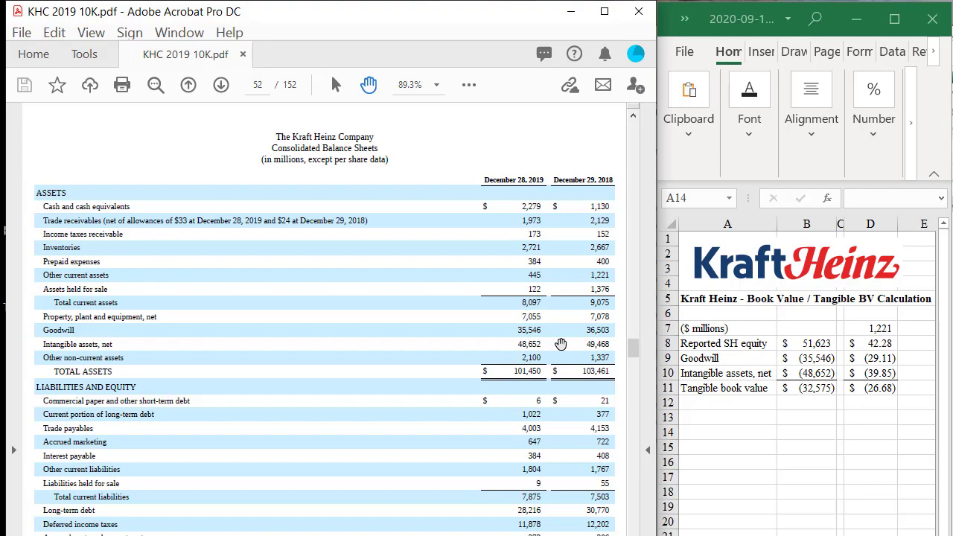
Step: Scroll up to the page 50 Consolidated Statements of Income
scroll(493, 361, "down", 8)
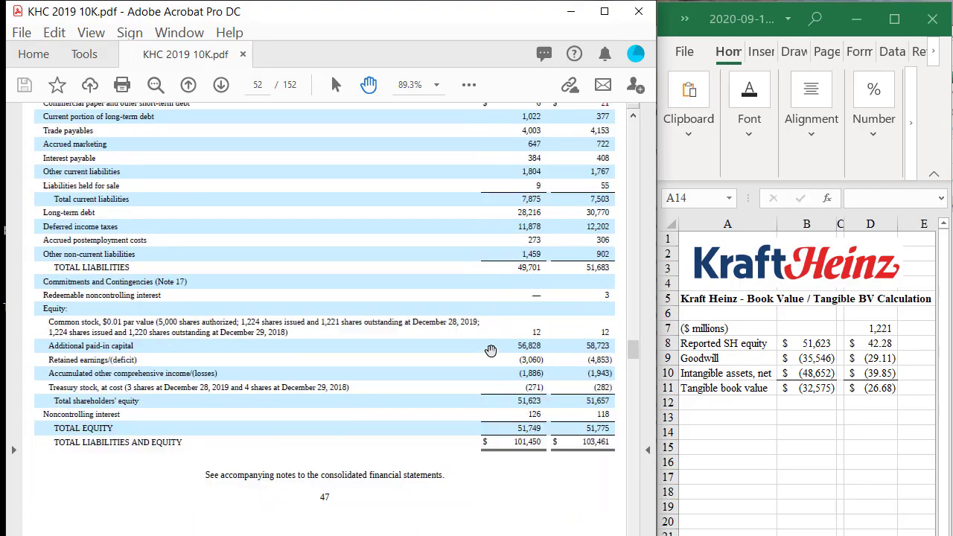
scroll(491, 350, "down", 10)
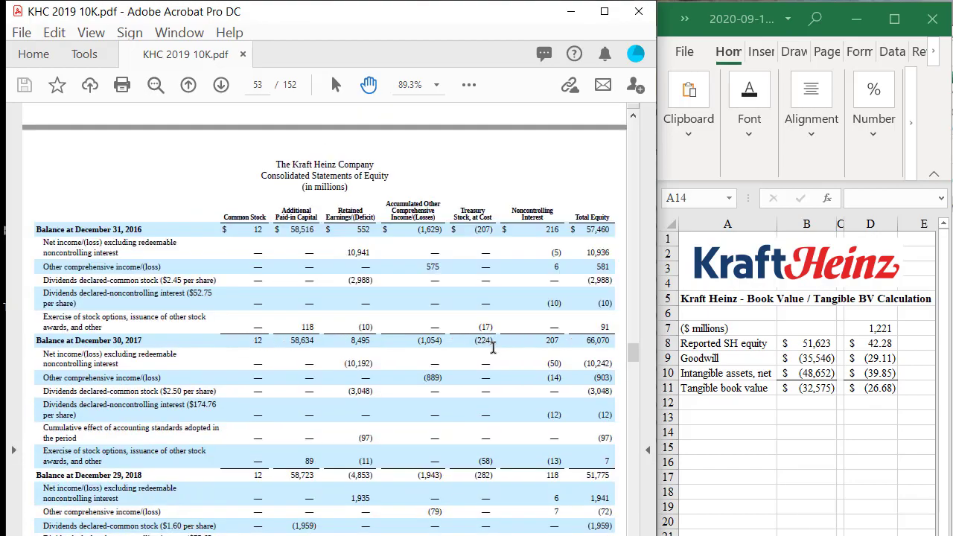
scroll(459, 380, "up", 20)
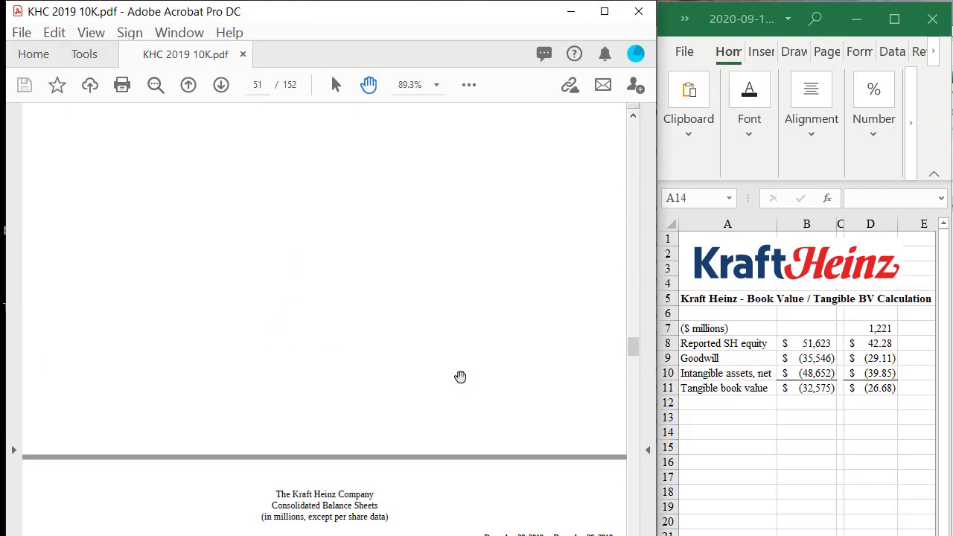
scroll(460, 377, "up", 20)
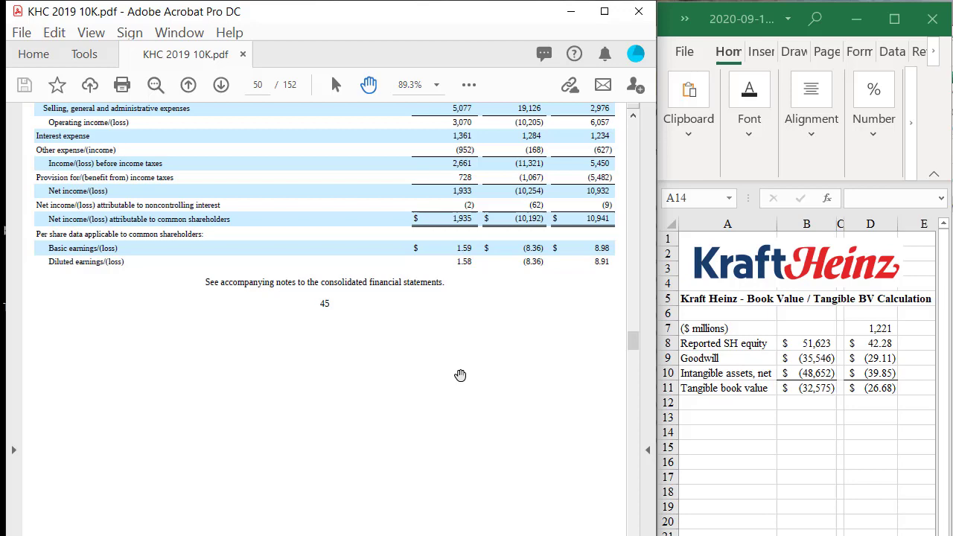
scroll(460, 375, "up", 5)
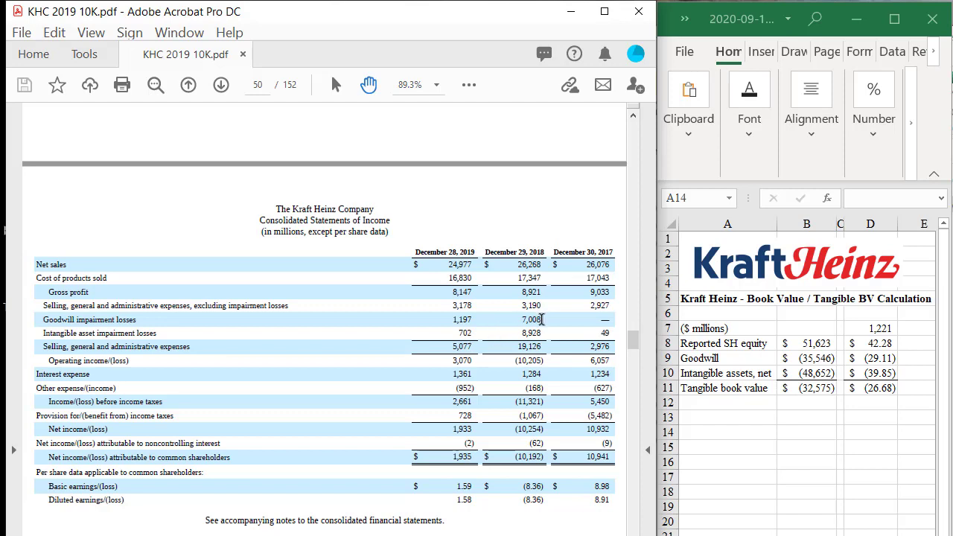
Step: Highlight the goodwill and intangible asset impairment loss figures, including 1,197 and 7,008
left_click_drag(538, 319, 429, 318)
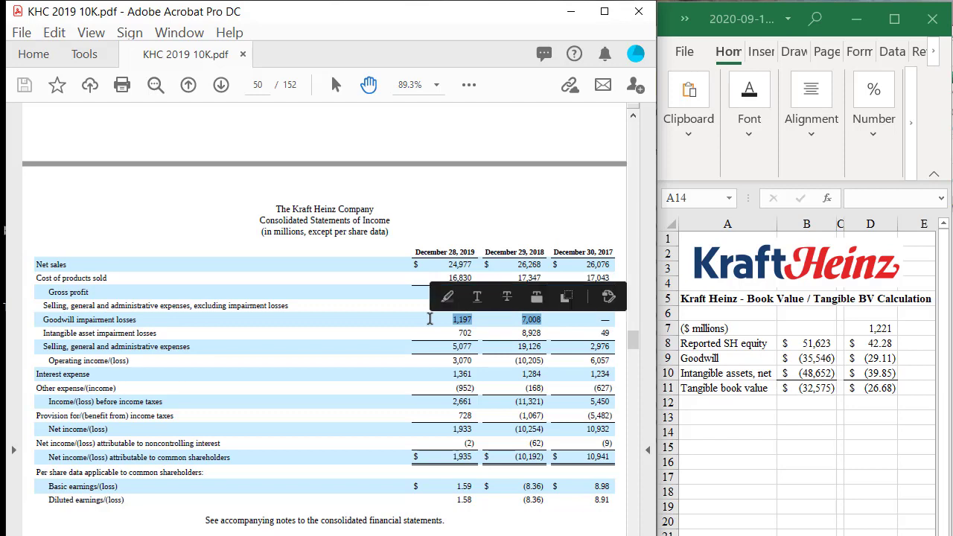
left_click(544, 335)
left_click_drag(544, 335, 432, 328)
left_click(438, 327)
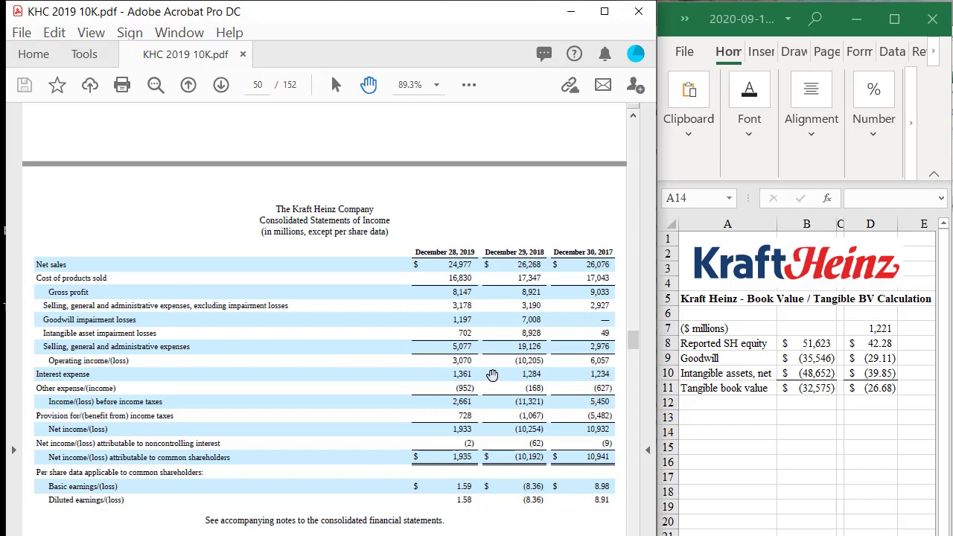
scroll(493, 376, "down", 3)
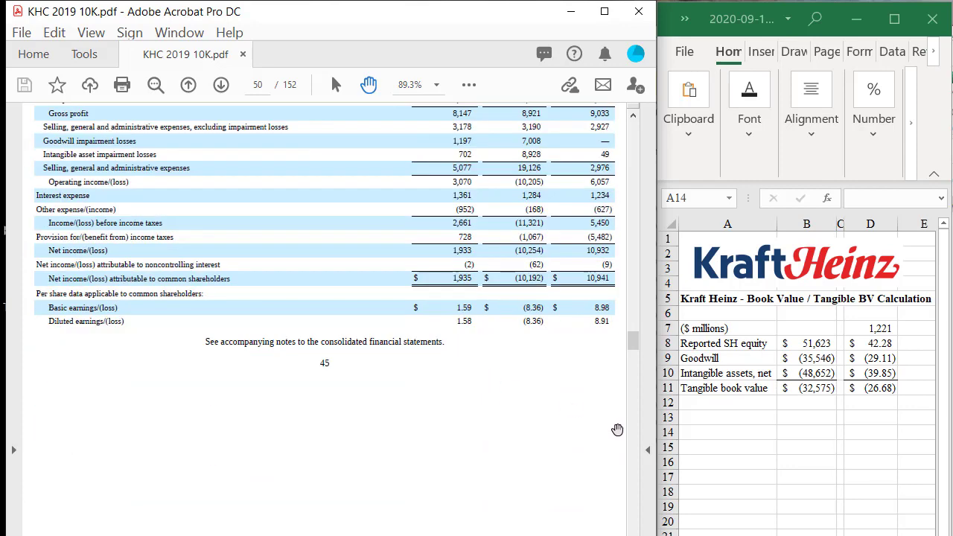
scroll(529, 410, "up", 1)
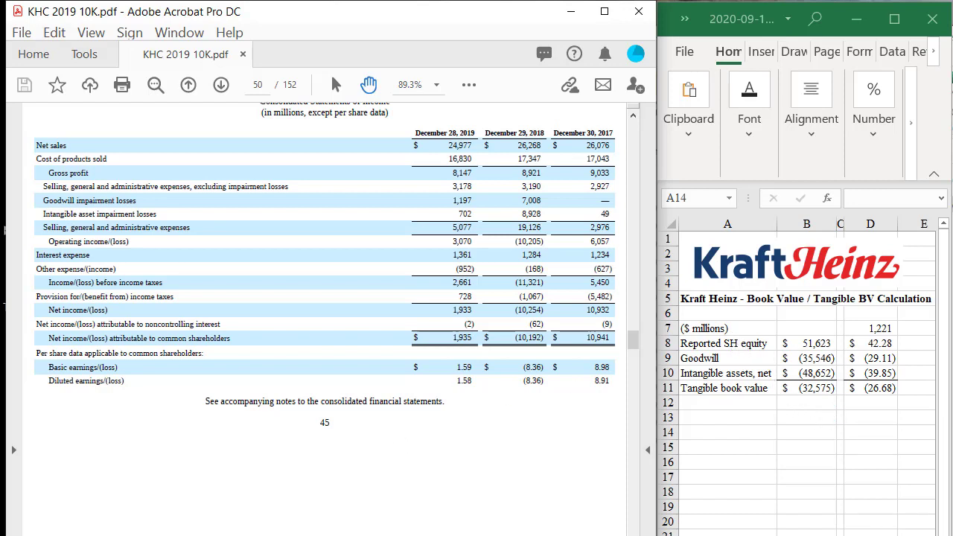
Step: Scroll from page 50 down to the page 52 balance sheet showing long-term debt of 28,216
scroll(510, 458, "up", 5)
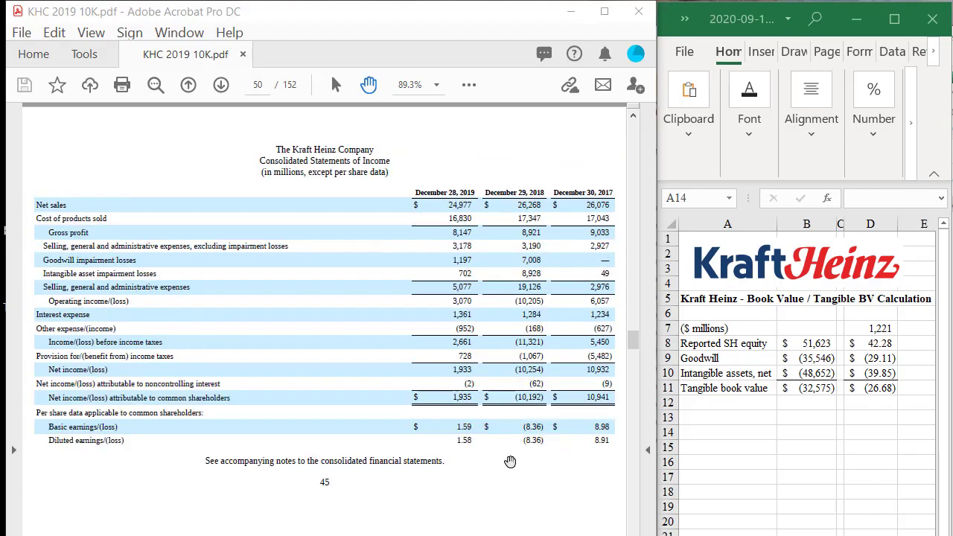
scroll(512, 462, "up", 5)
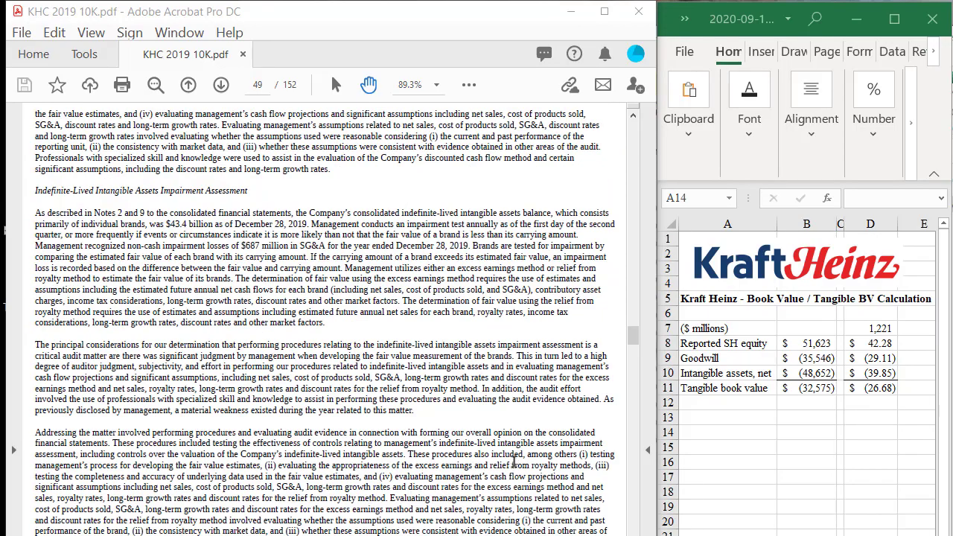
scroll(513, 462, "down", 10)
scroll(513, 462, "down", 20)
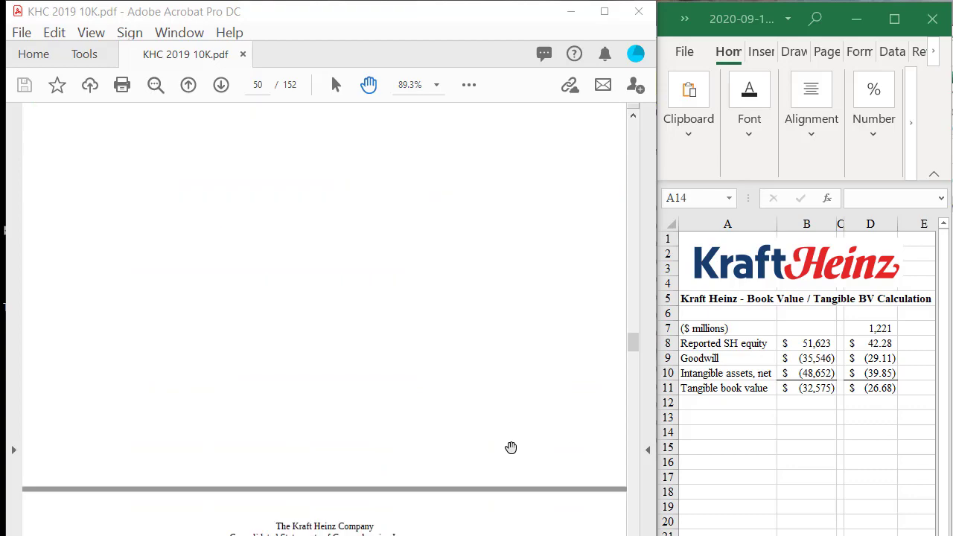
scroll(510, 445, "down", 10)
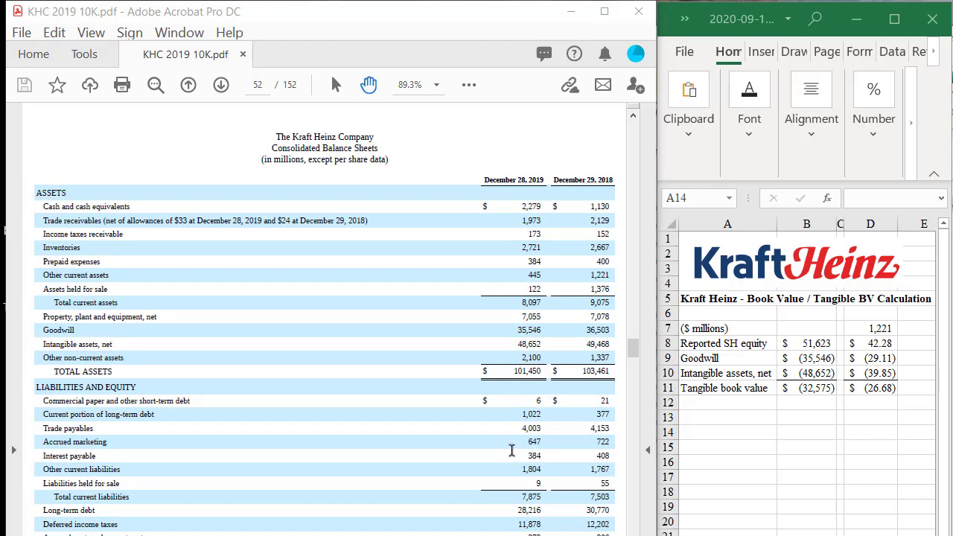
scroll(512, 450, "down", 4)
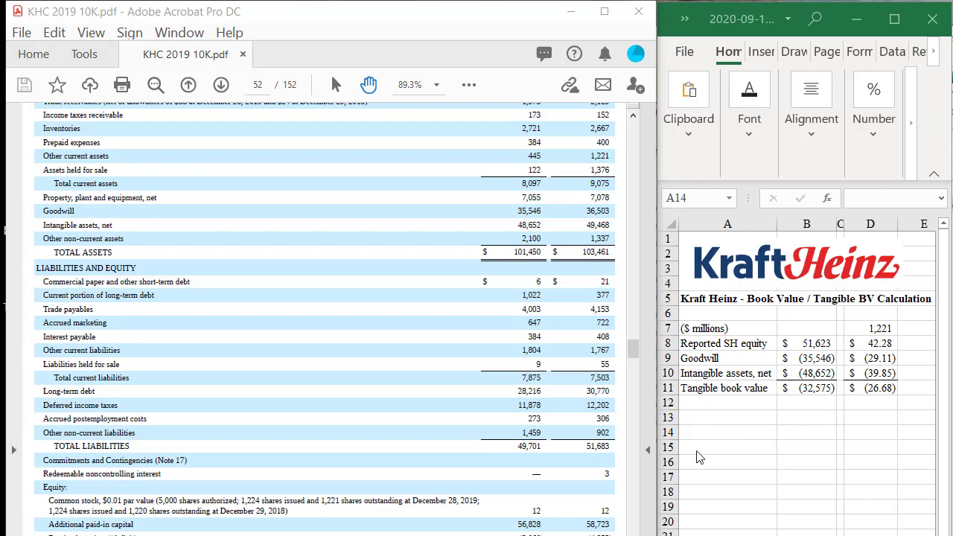
scroll(538, 469, "up", 2)
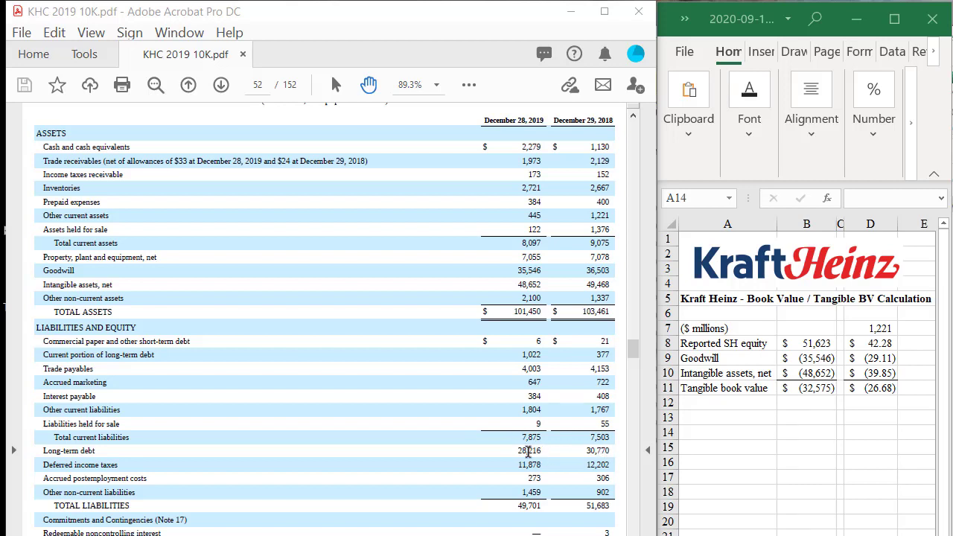
left_click_drag(548, 450, 519, 456)
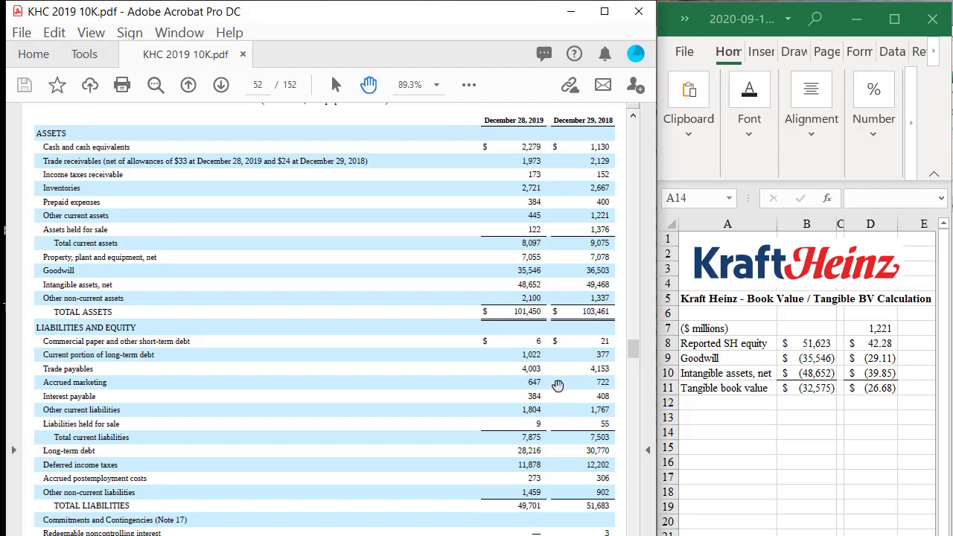
scroll(557, 385, "up", 3)
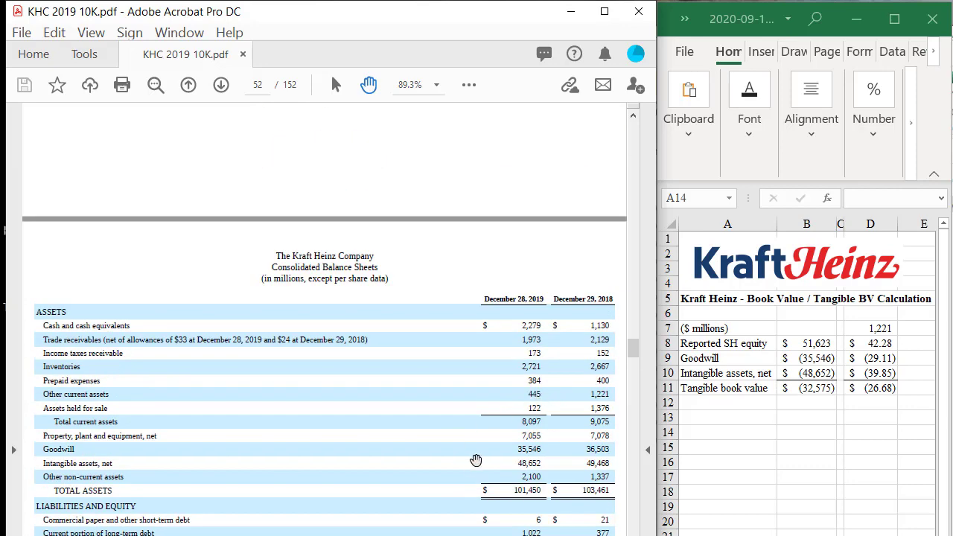
scroll(472, 456, "down", 1)
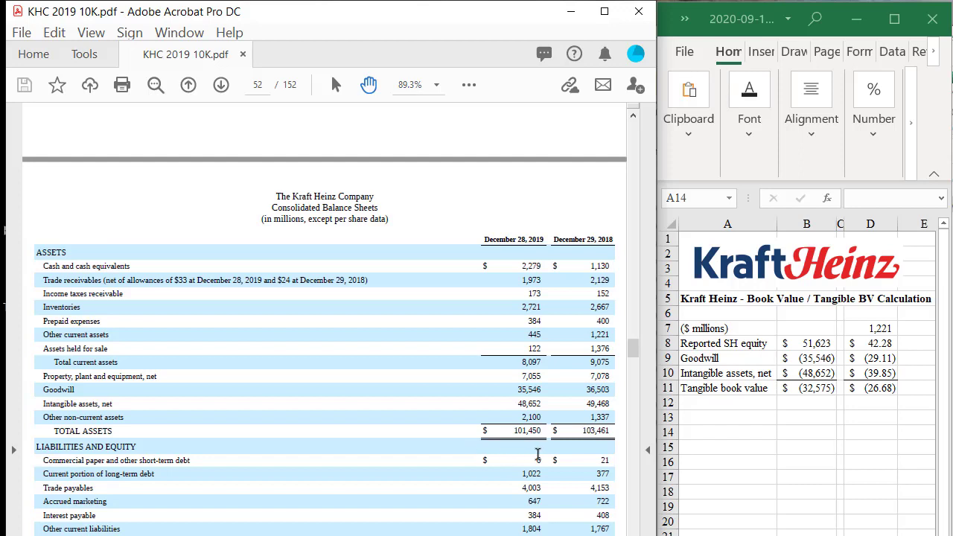
scroll(537, 453, "down", 1)
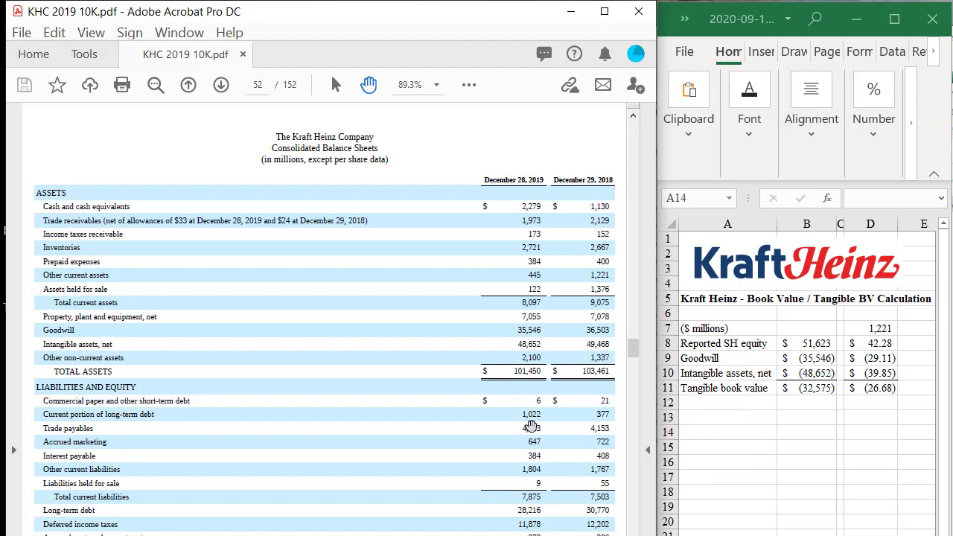
scroll(497, 390, "down", 3)
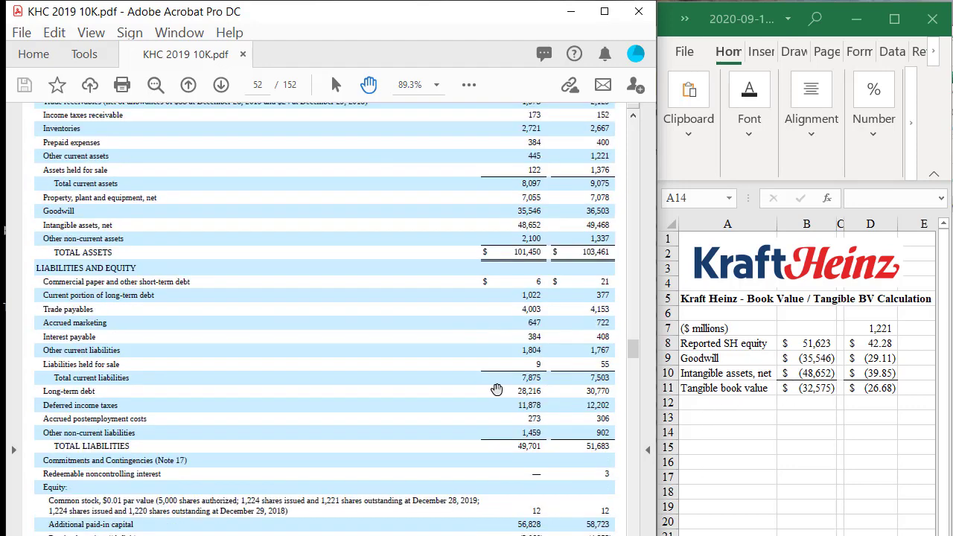
scroll(497, 390, "up", 2)
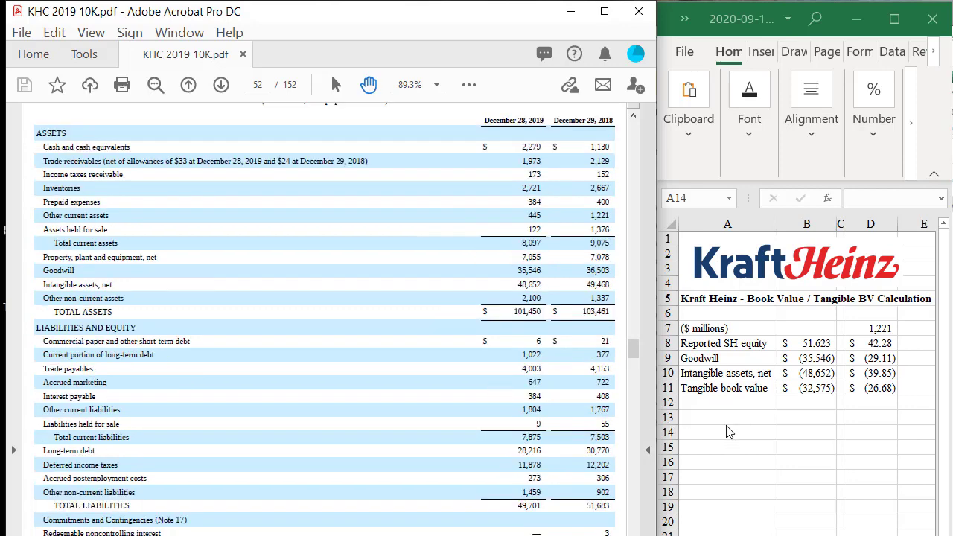